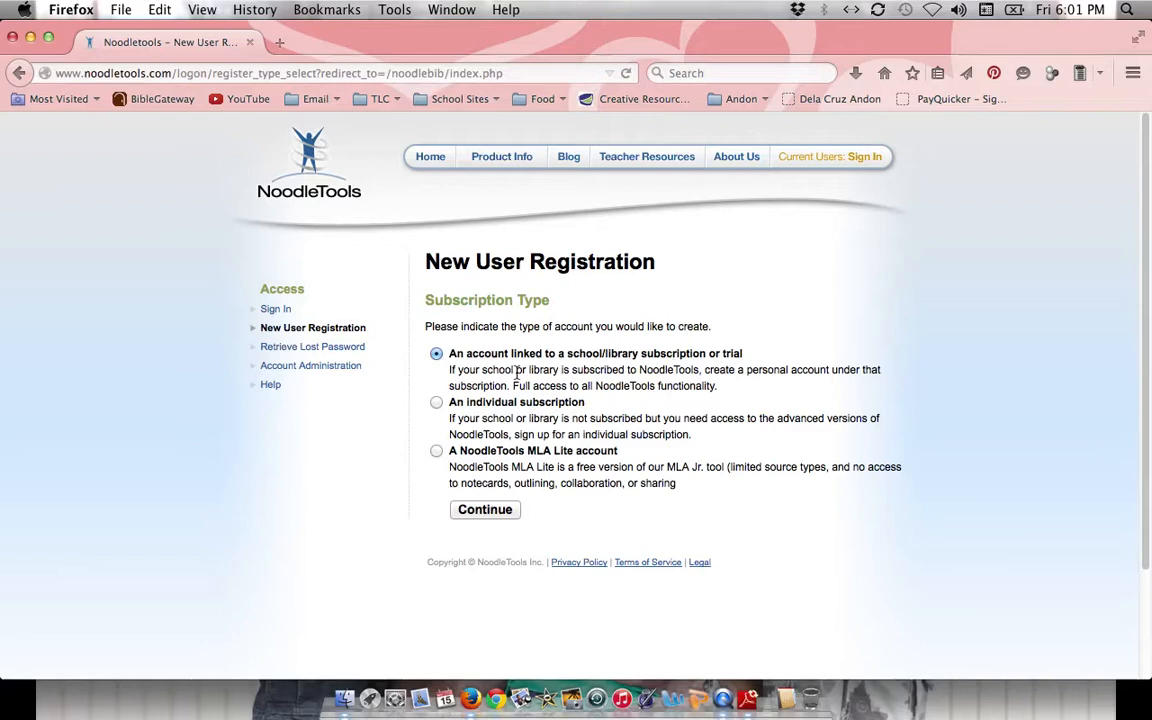
Choose an account linked to a school/library subscription and submit the school's username and password to reach the new user form.
click(508, 512)
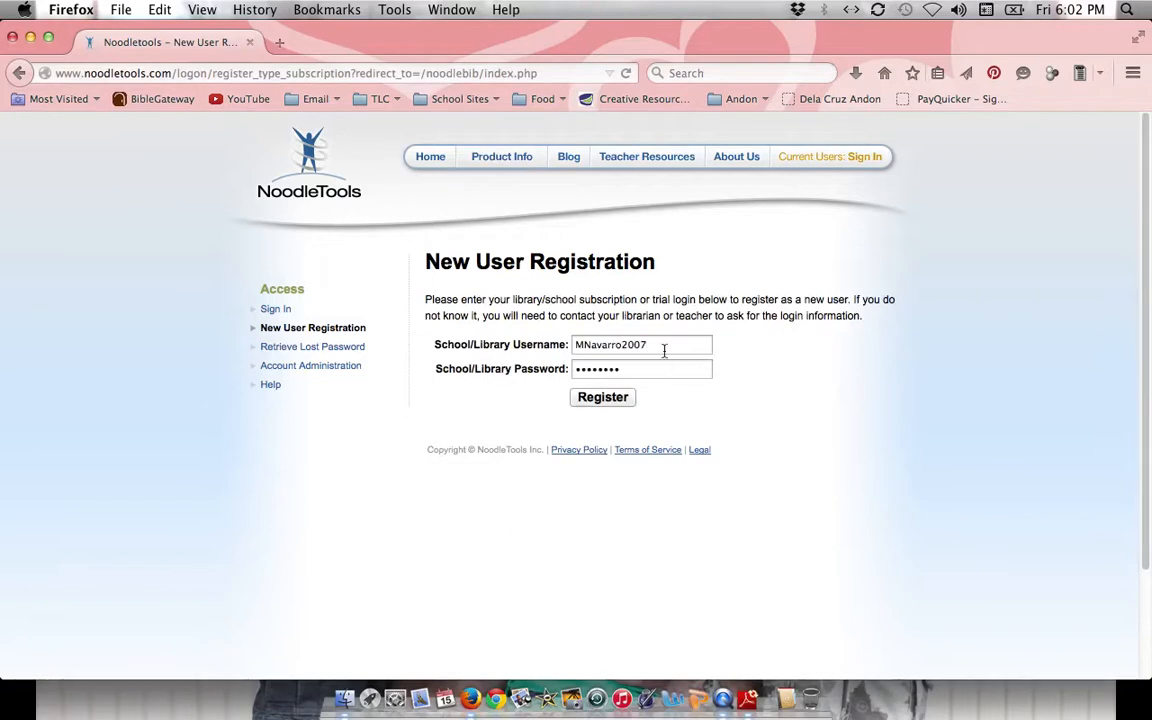
drag(662, 346, 536, 345)
key(BackSpace)
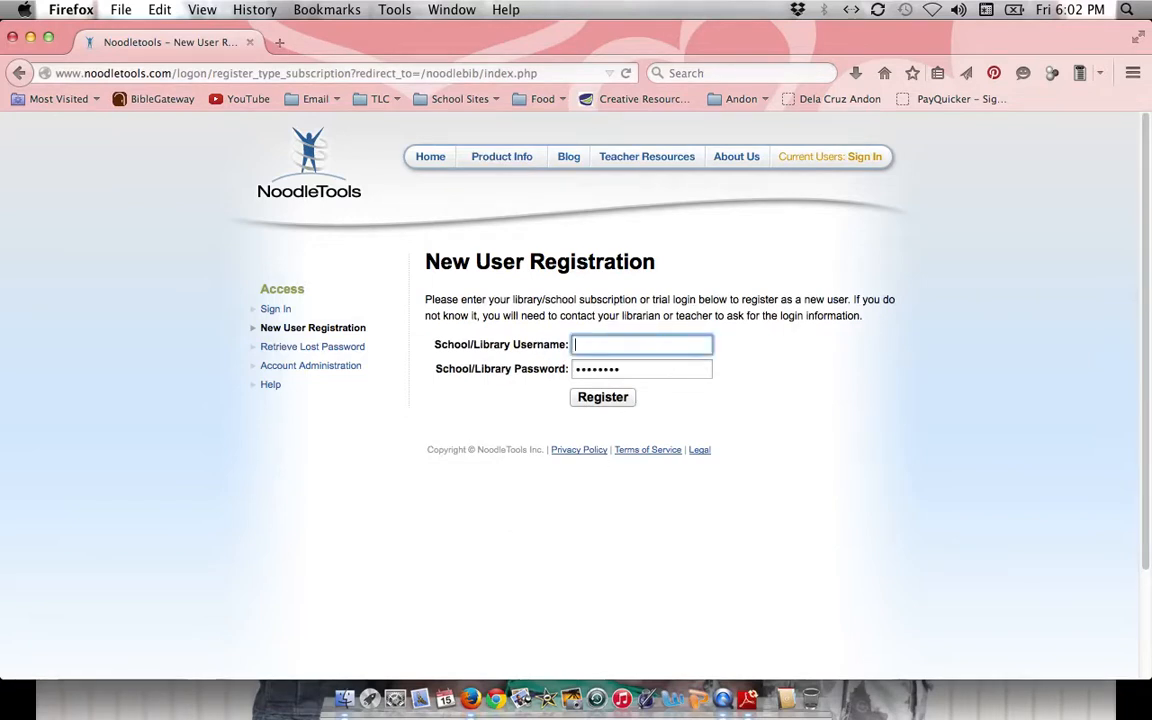
text(bhmslibrary)
key(Tab)
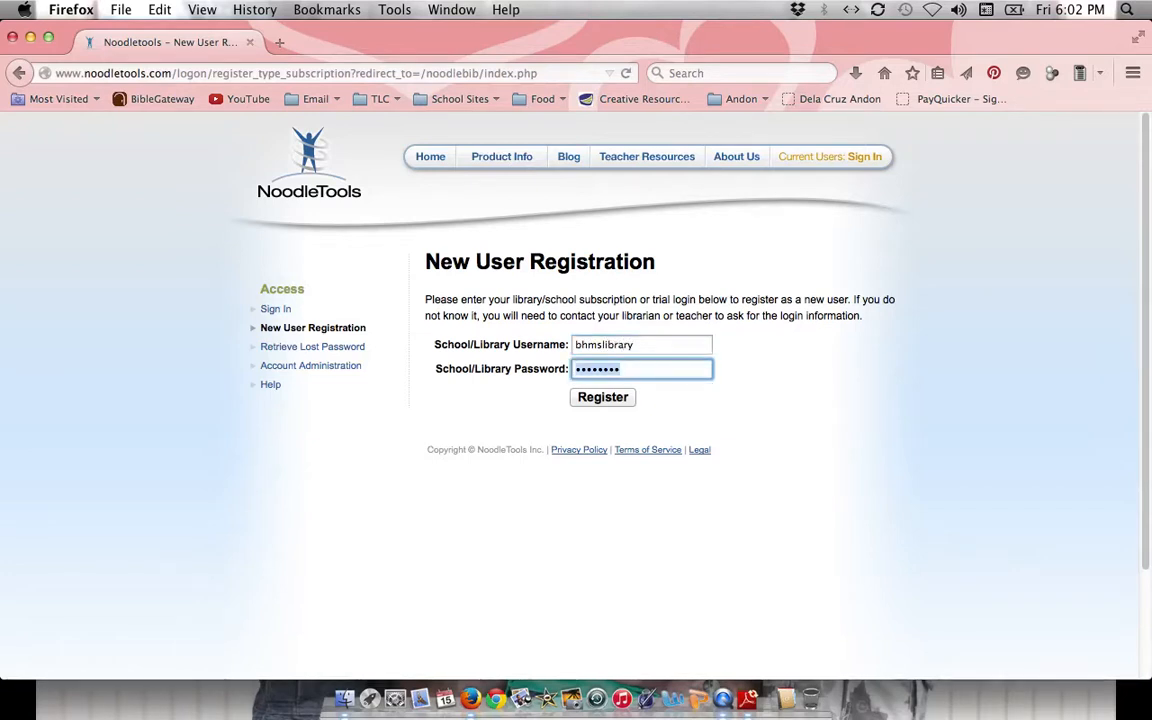
key(BackSpace)
text(••••••)
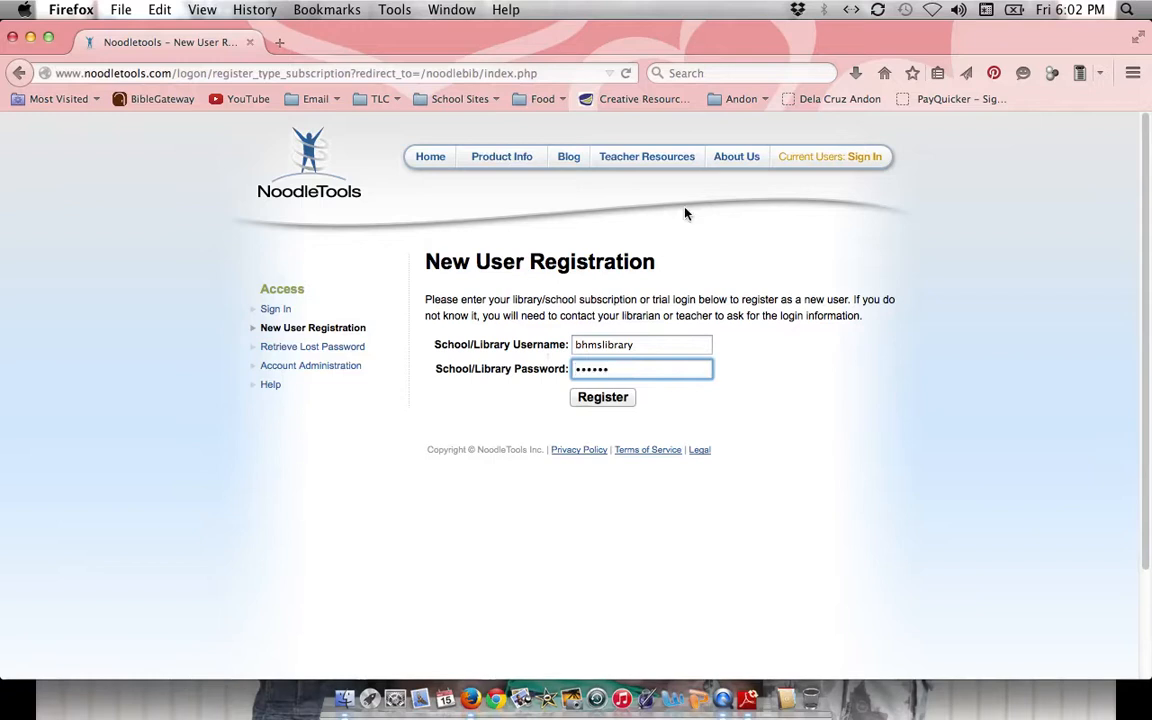
click(604, 400)
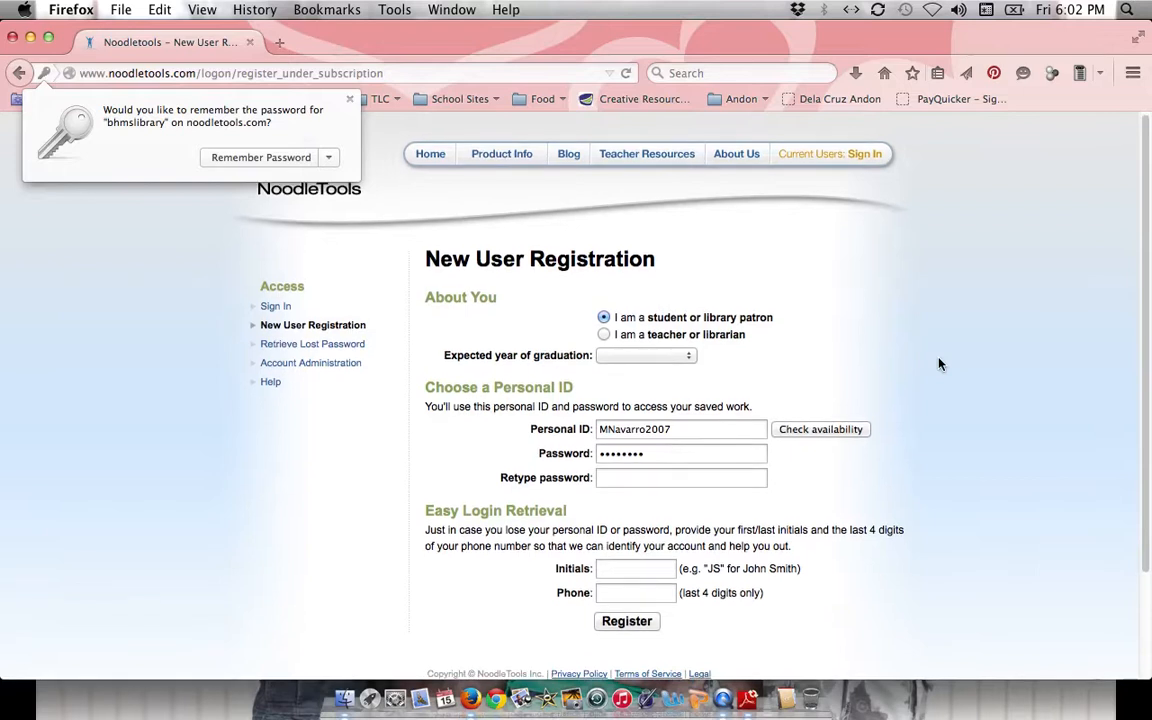
Look over the new user form, dismiss the password-saving prompt, and sign in to the existing account with the prefilled credentials.
scroll(681, 425, down, 2)
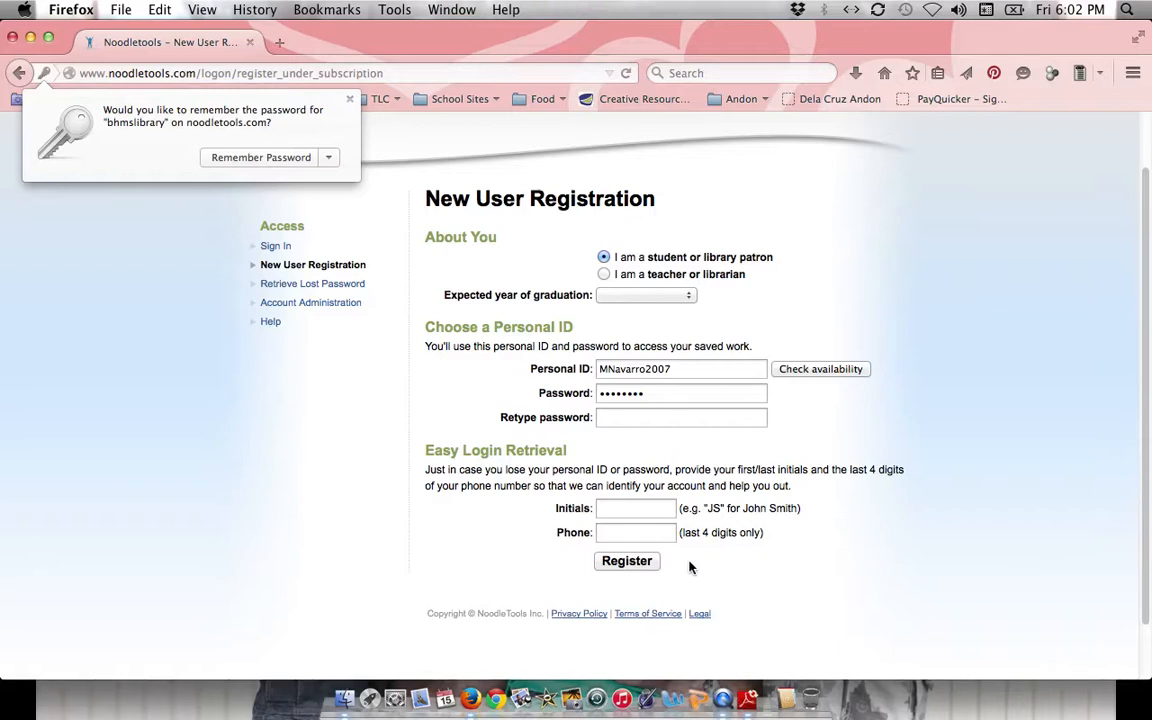
scroll(766, 540, down, 2)
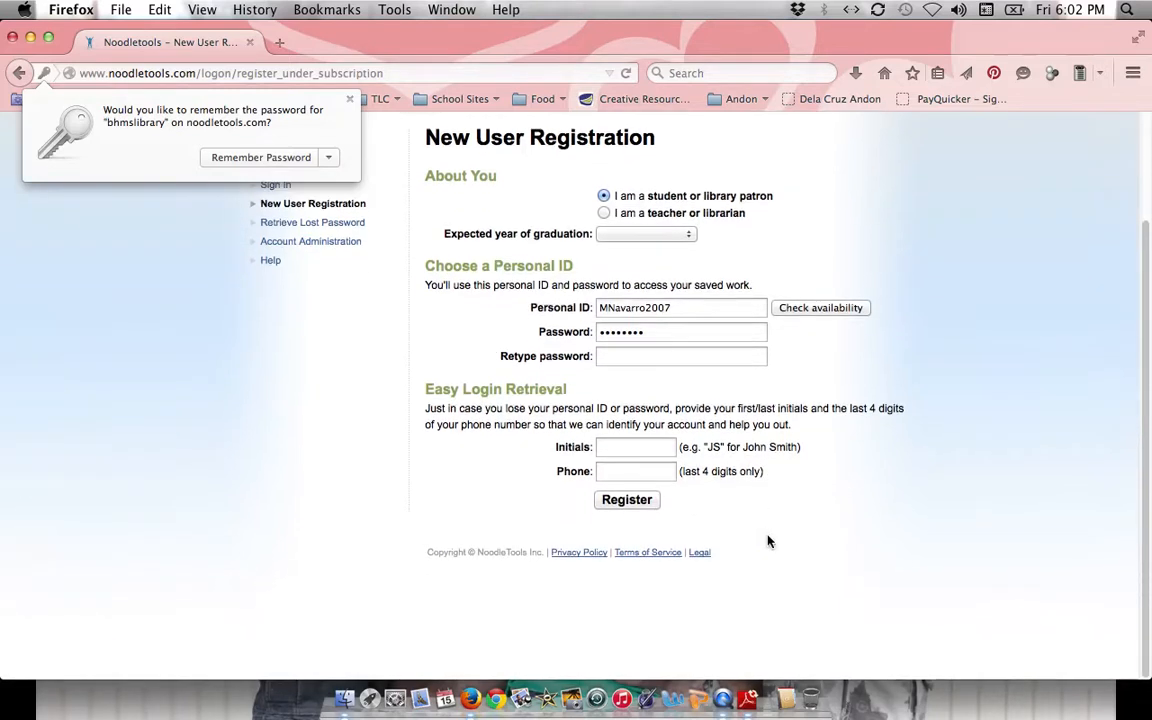
scroll(768, 537, up, 3)
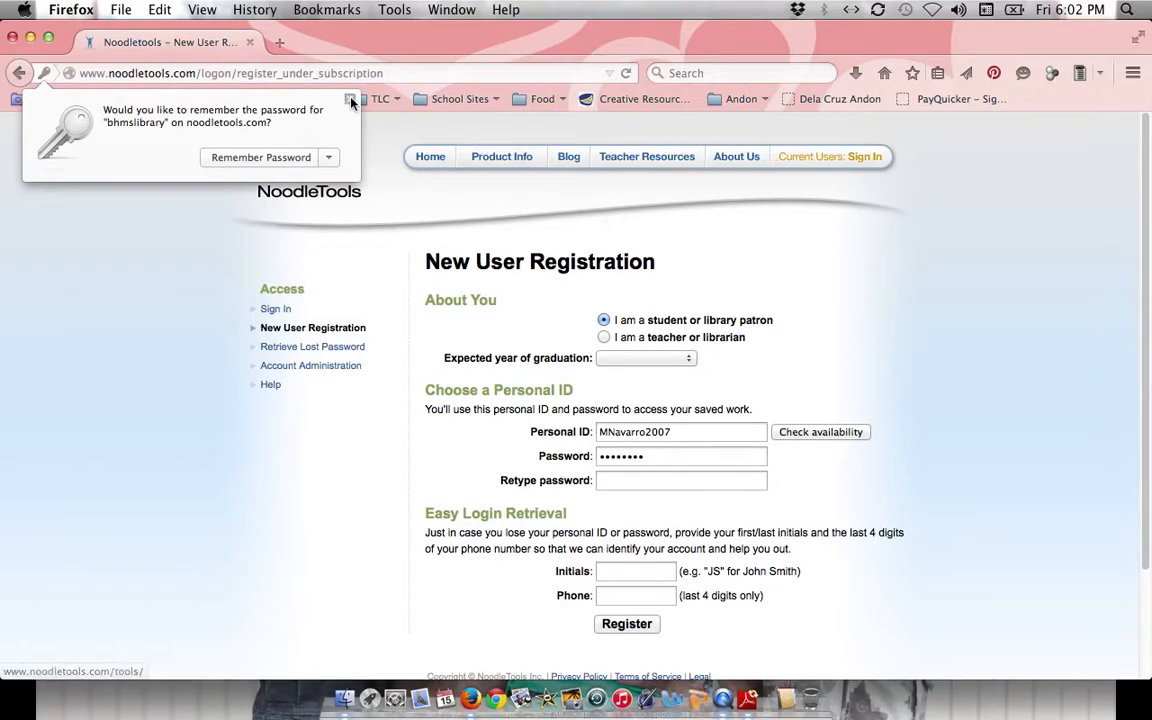
click(950, 263)
click(866, 160)
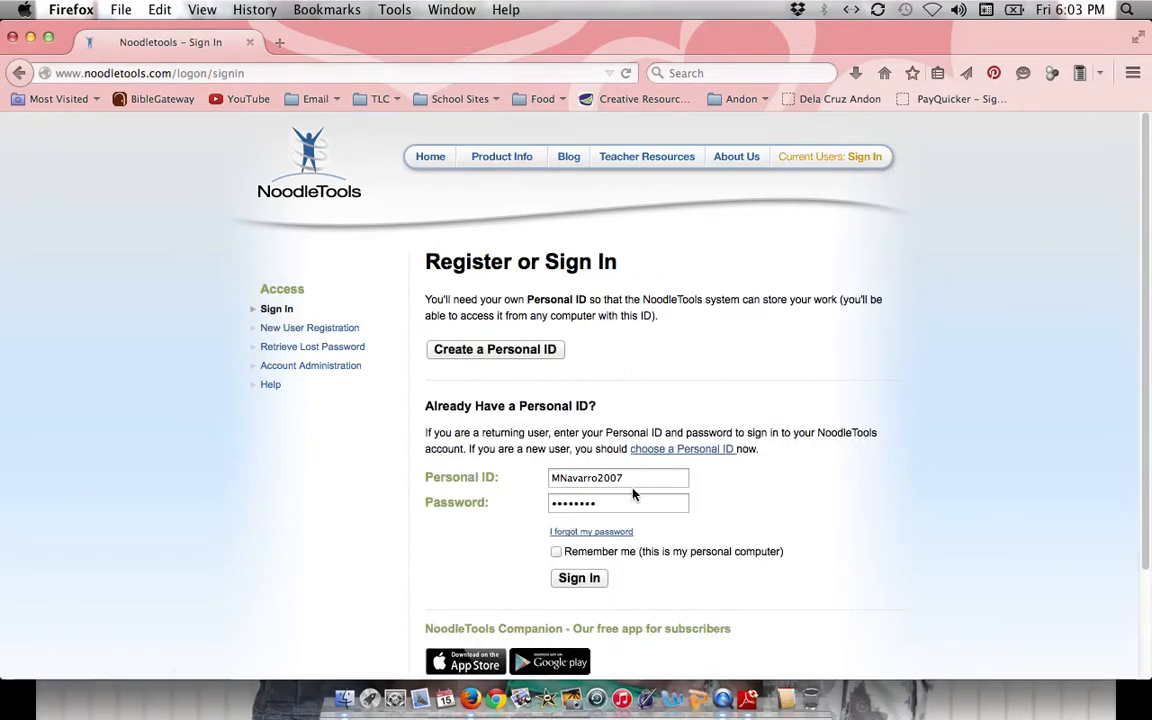
click(591, 584)
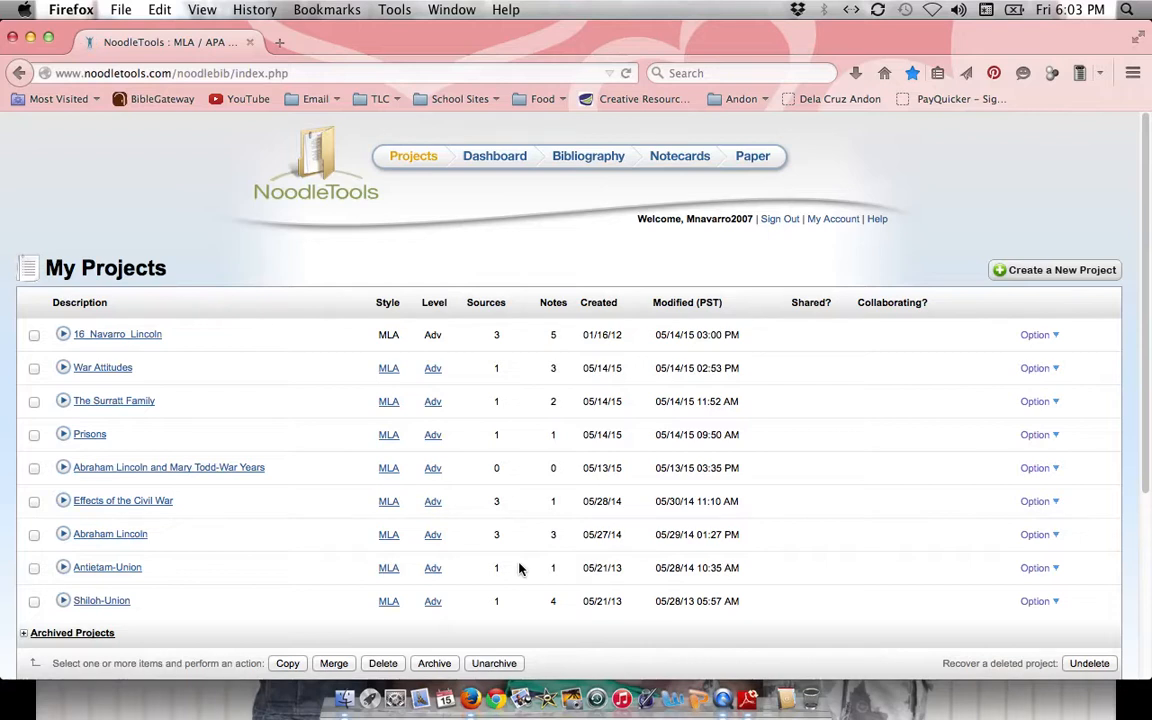
Create a new project described as "Photography" with MLA citation style and Advanced citation level.
click(1062, 279)
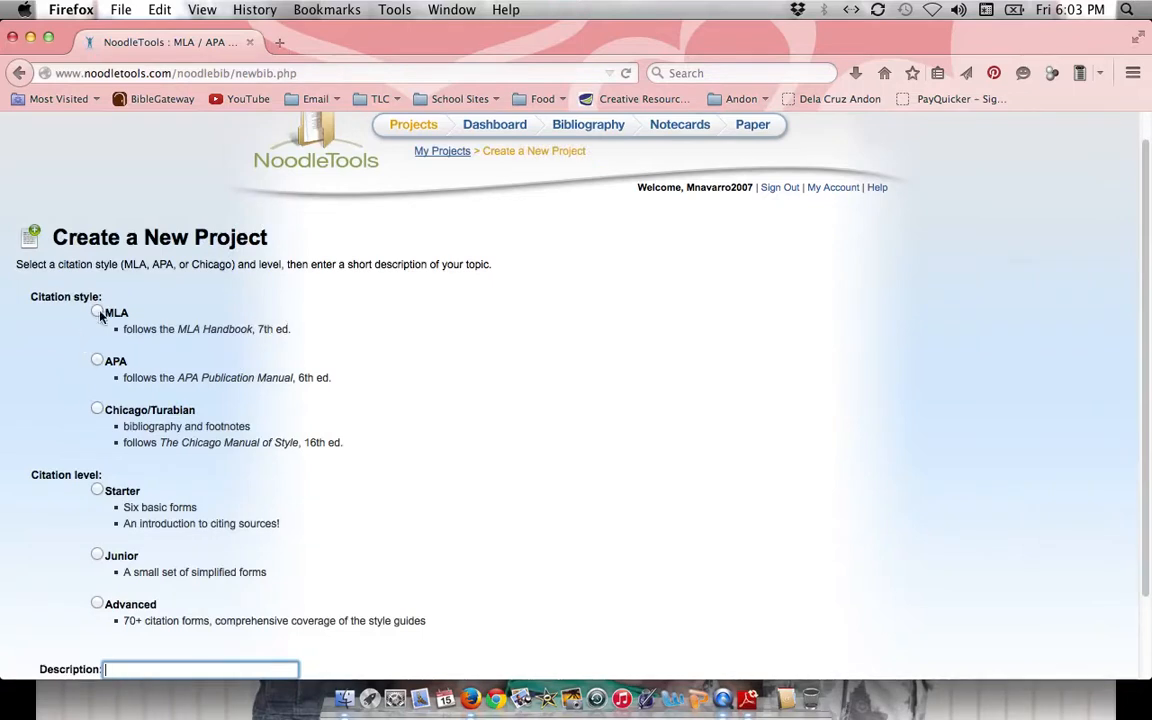
click(97, 312)
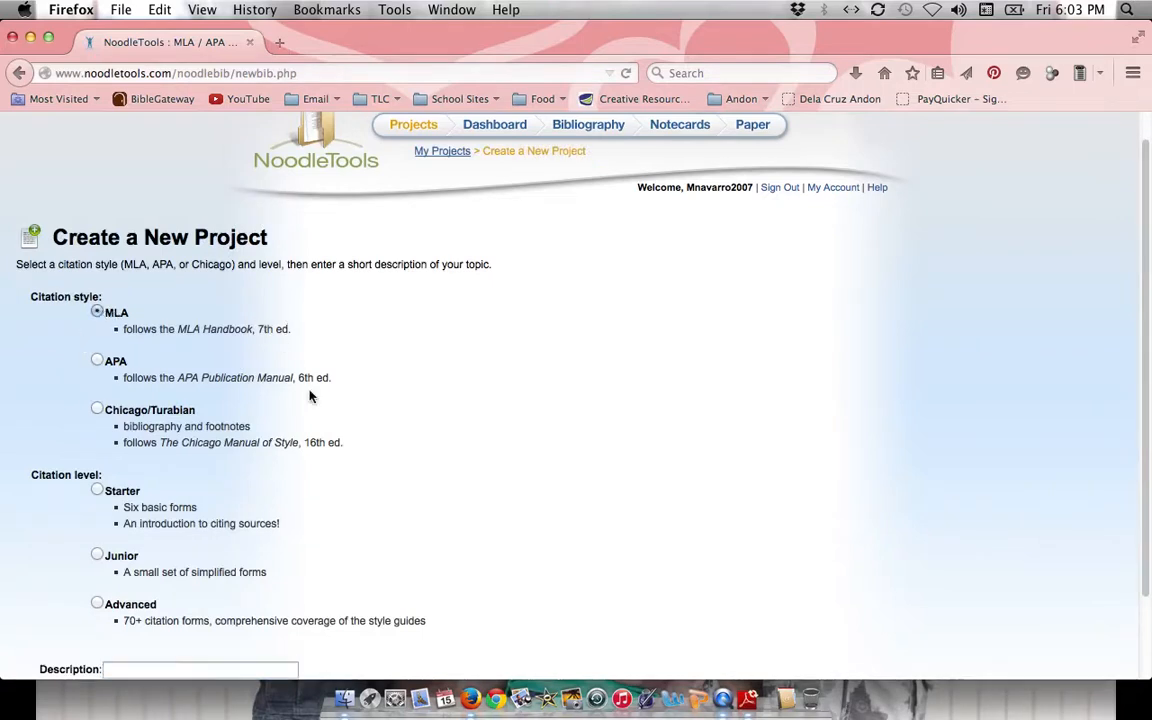
click(97, 603)
scroll(326, 561, down, 2)
click(206, 582)
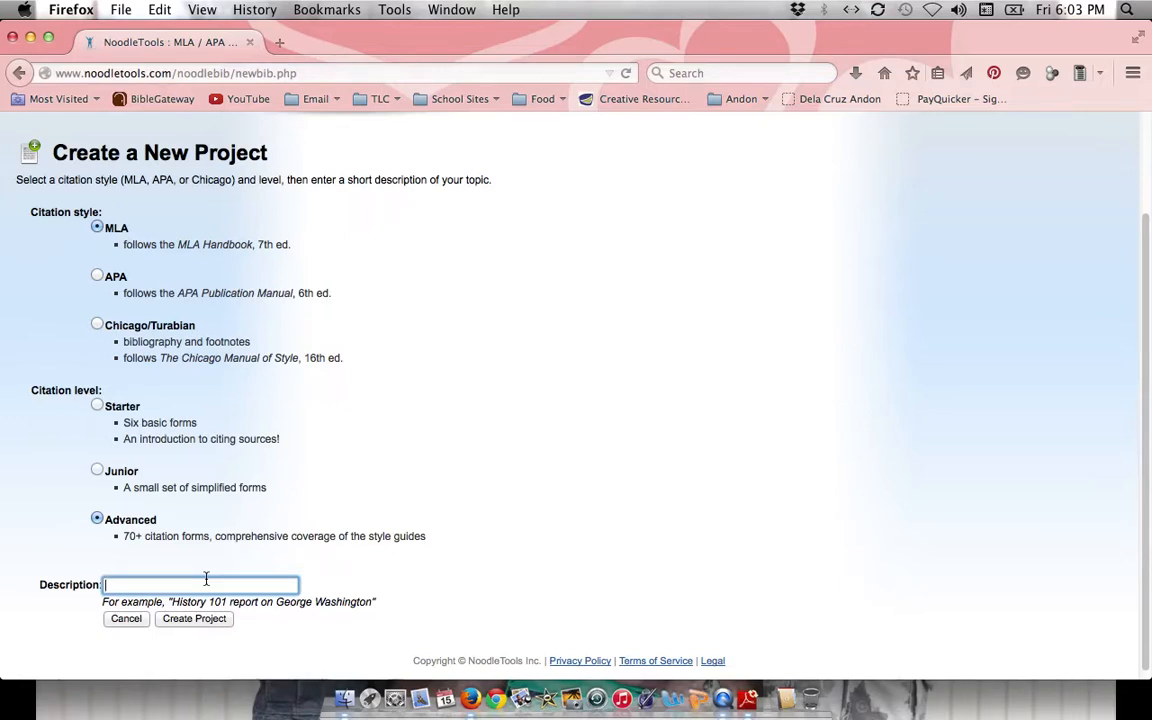
text(Photography)
click(220, 622)
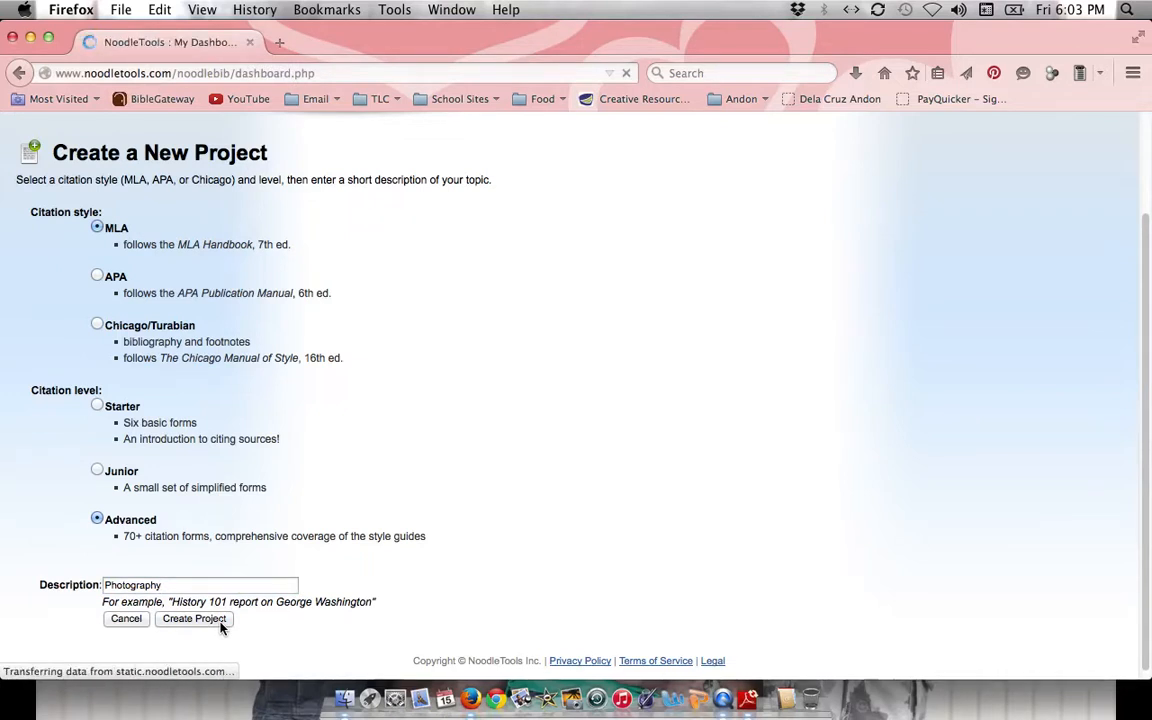
click(221, 621)
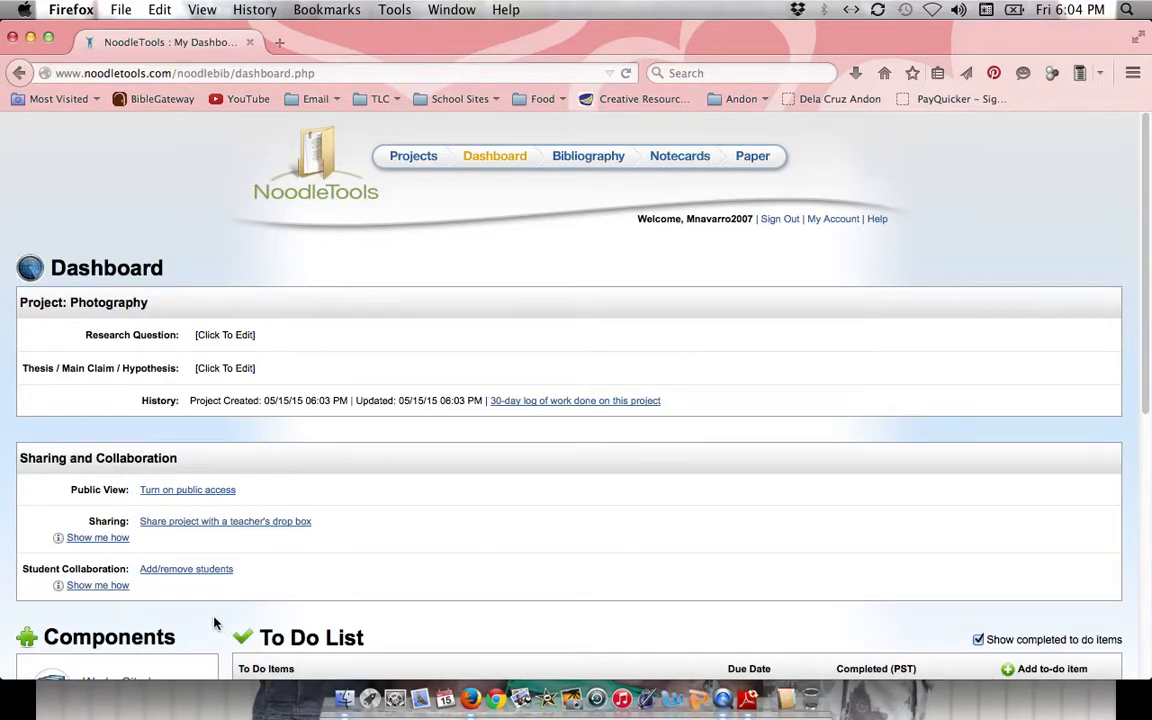
Try to share the project with the teacher's assignment drop box using the teacher's surname, including the Google Docs paper, and return to the dashboard.
click(157, 528)
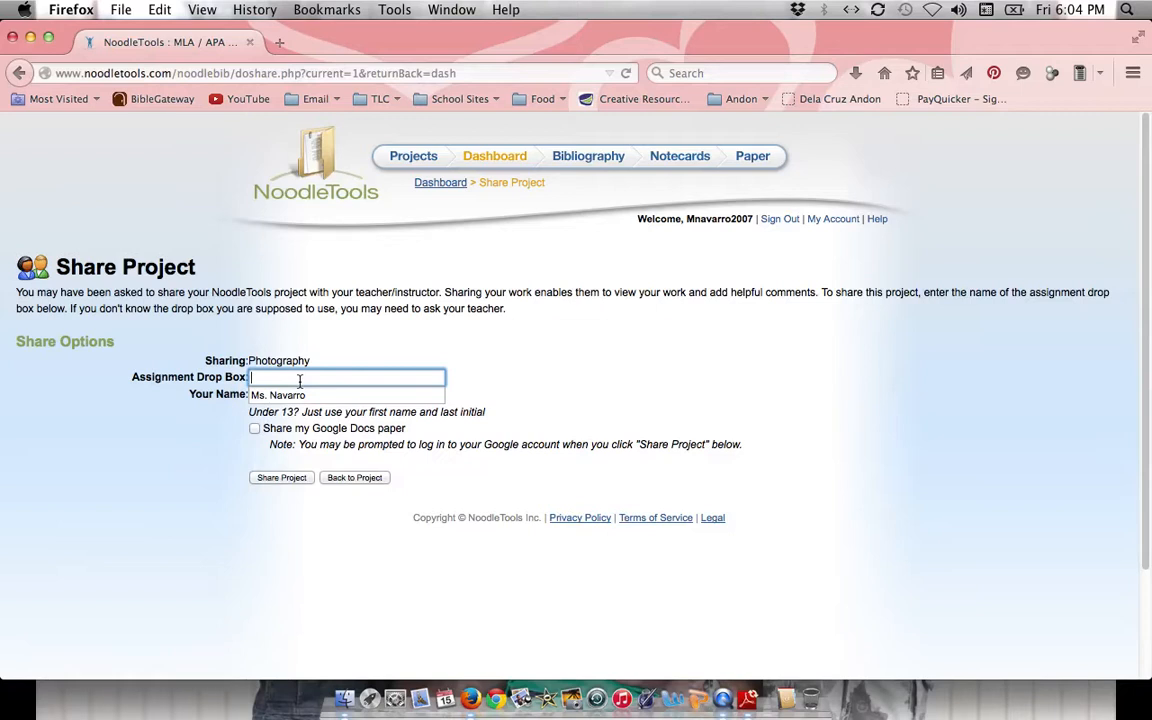
text(navarro)
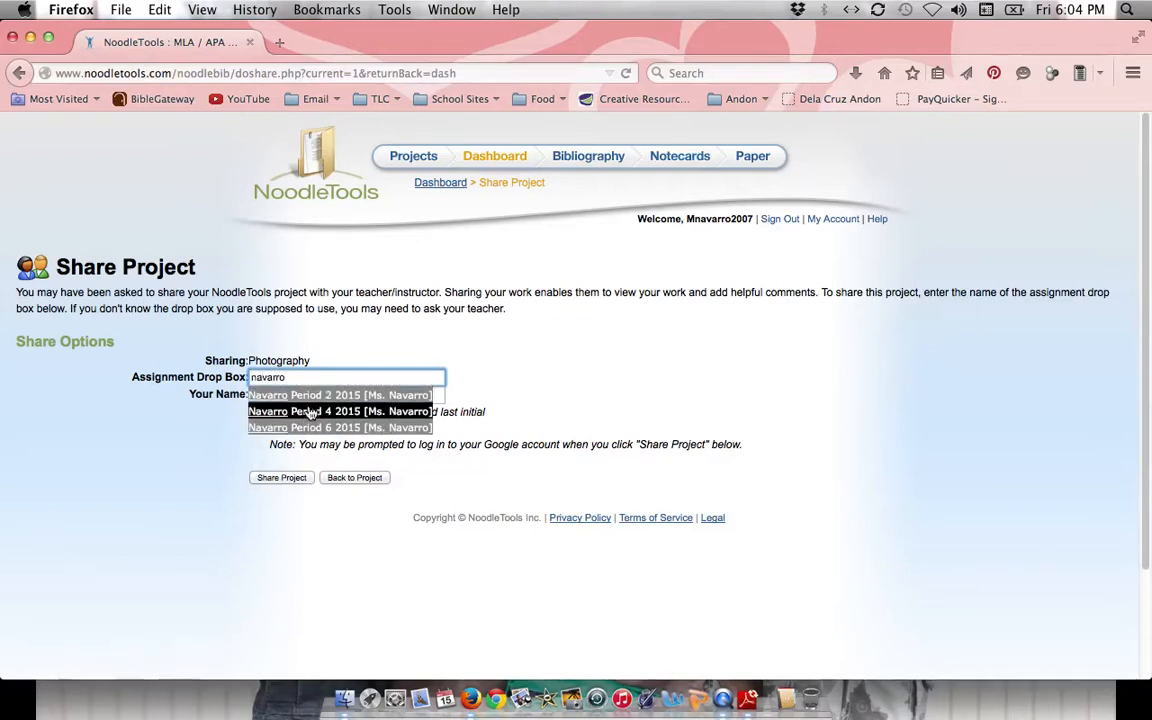
click(588, 387)
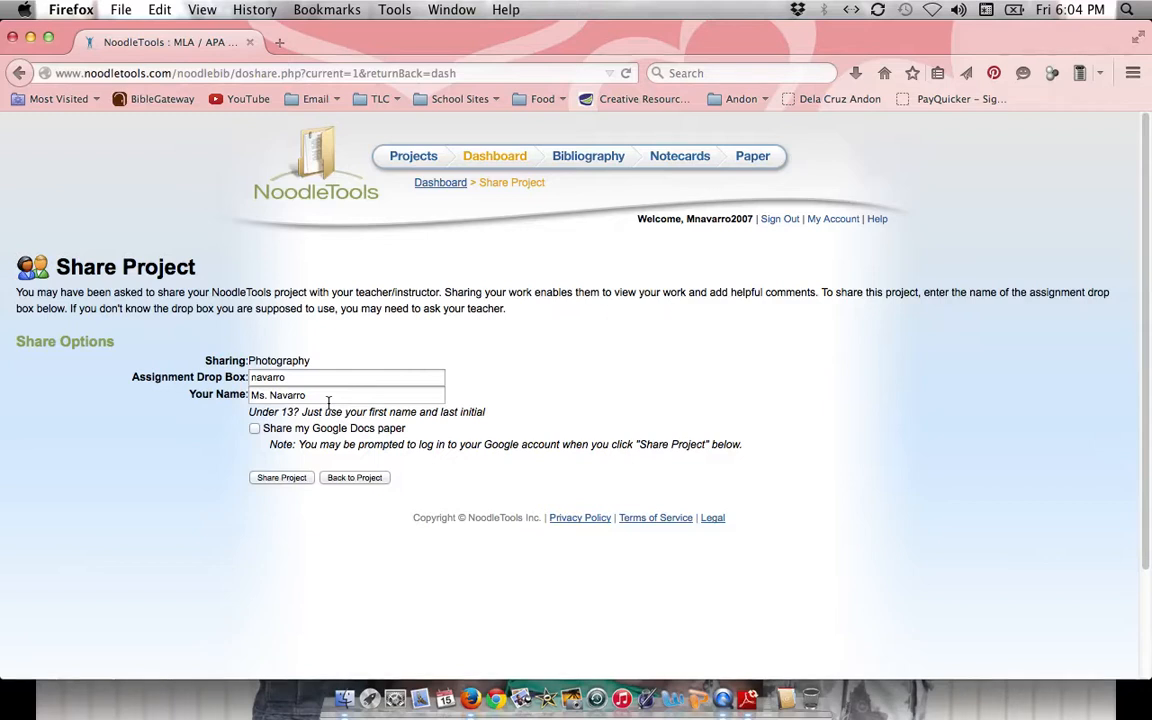
click(254, 430)
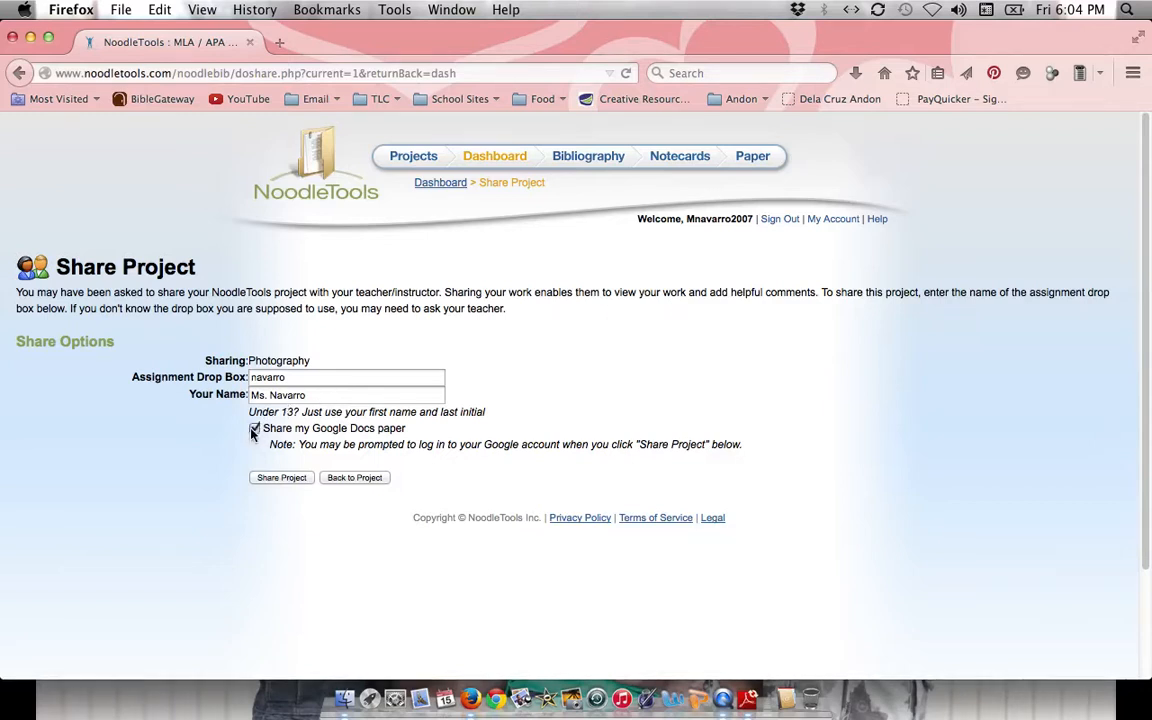
click(280, 480)
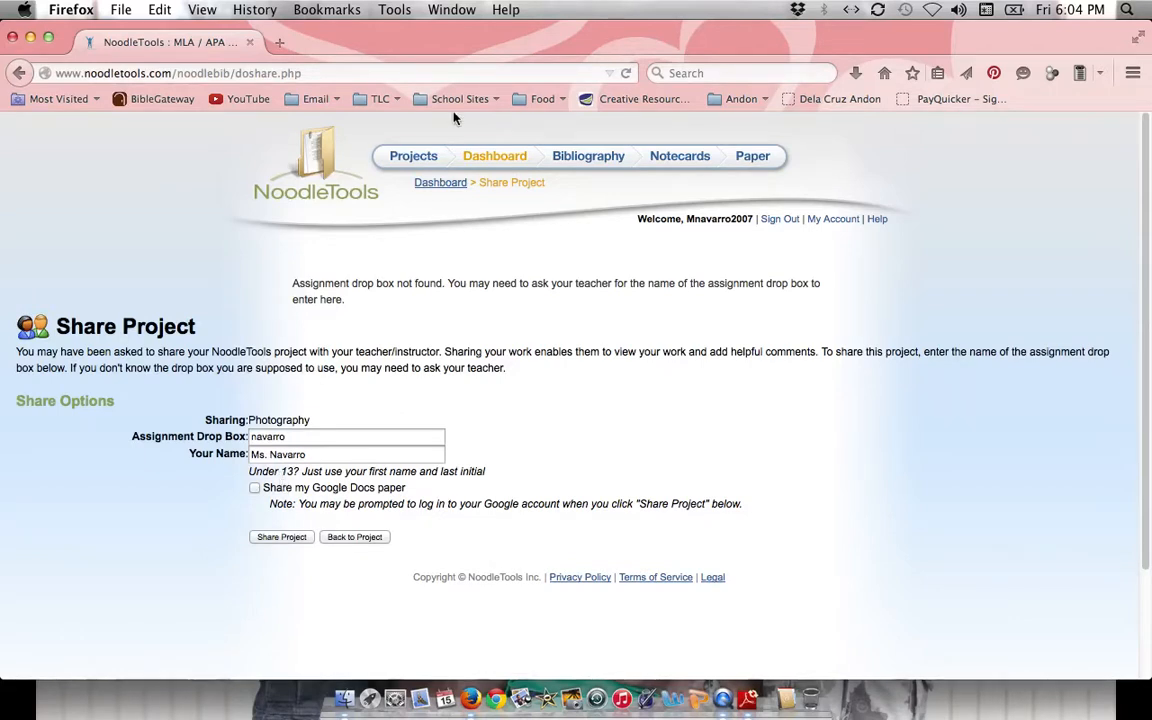
click(481, 158)
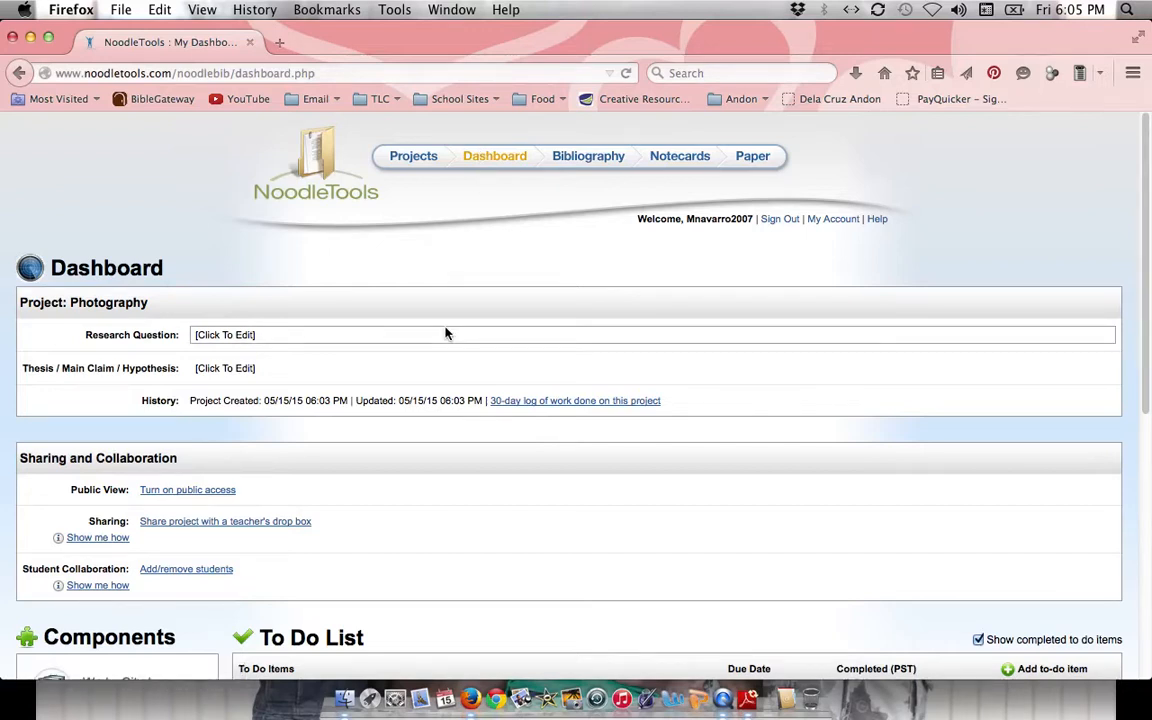
Open the project's Works Cited component and create a citation of type Web Site.
scroll(446, 336, down, 3)
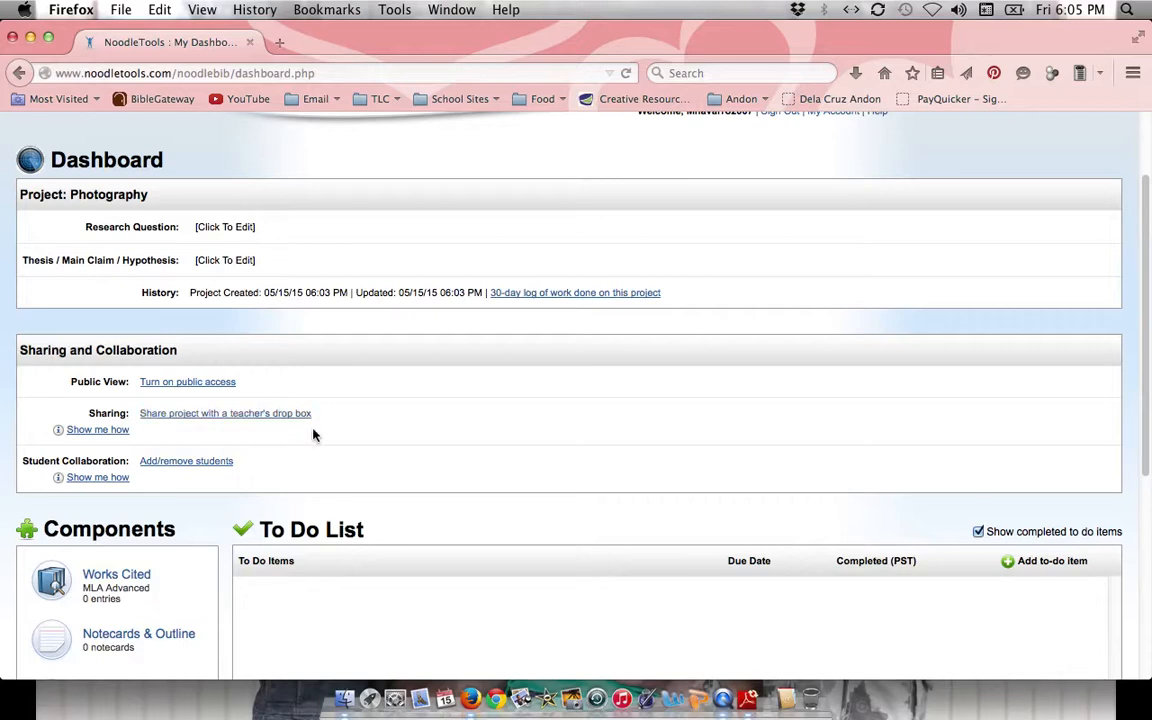
scroll(459, 434, down, 1)
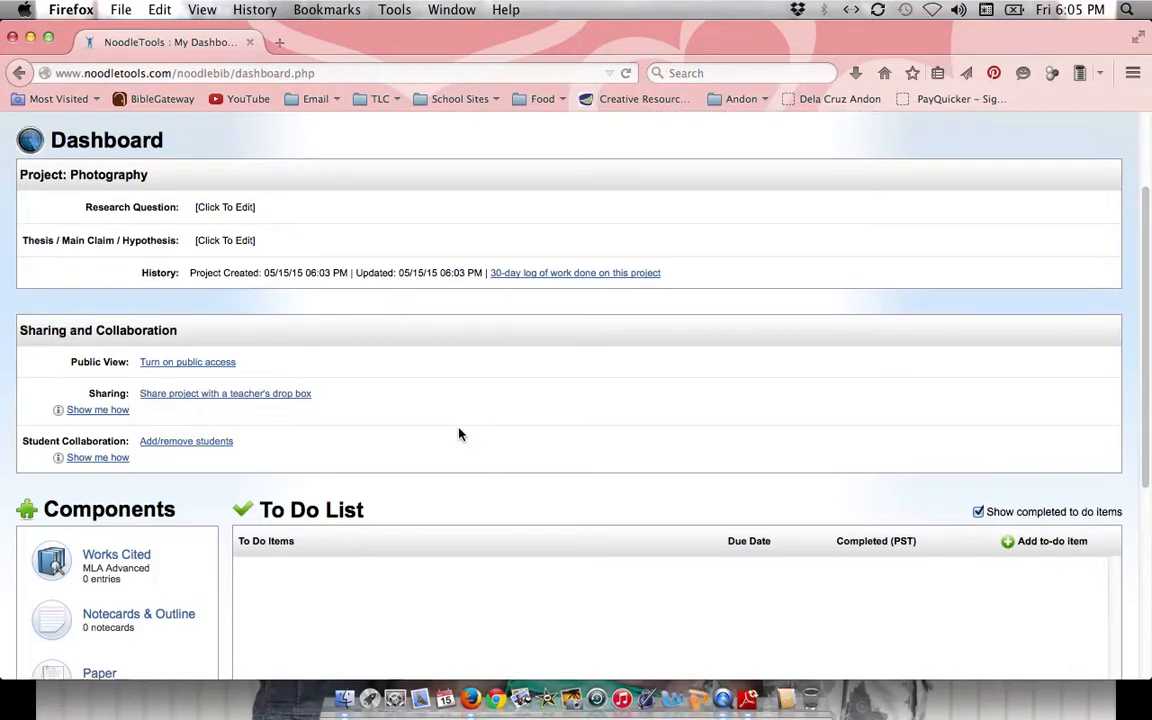
scroll(459, 434, down, 3)
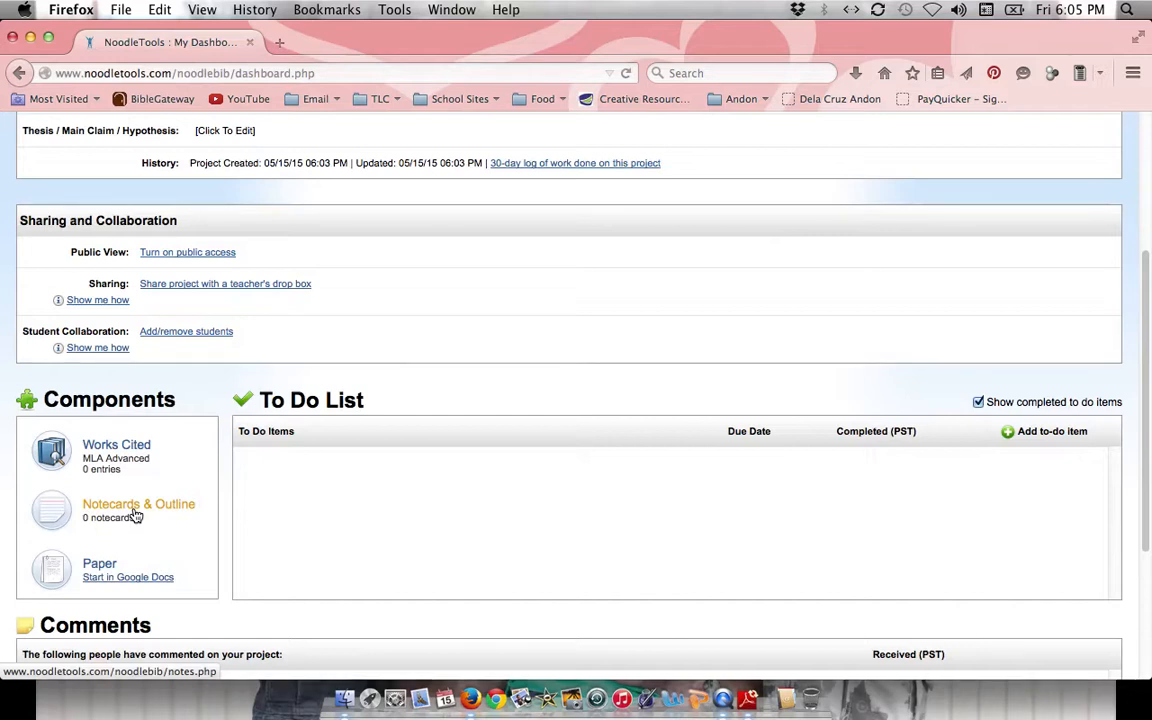
click(130, 453)
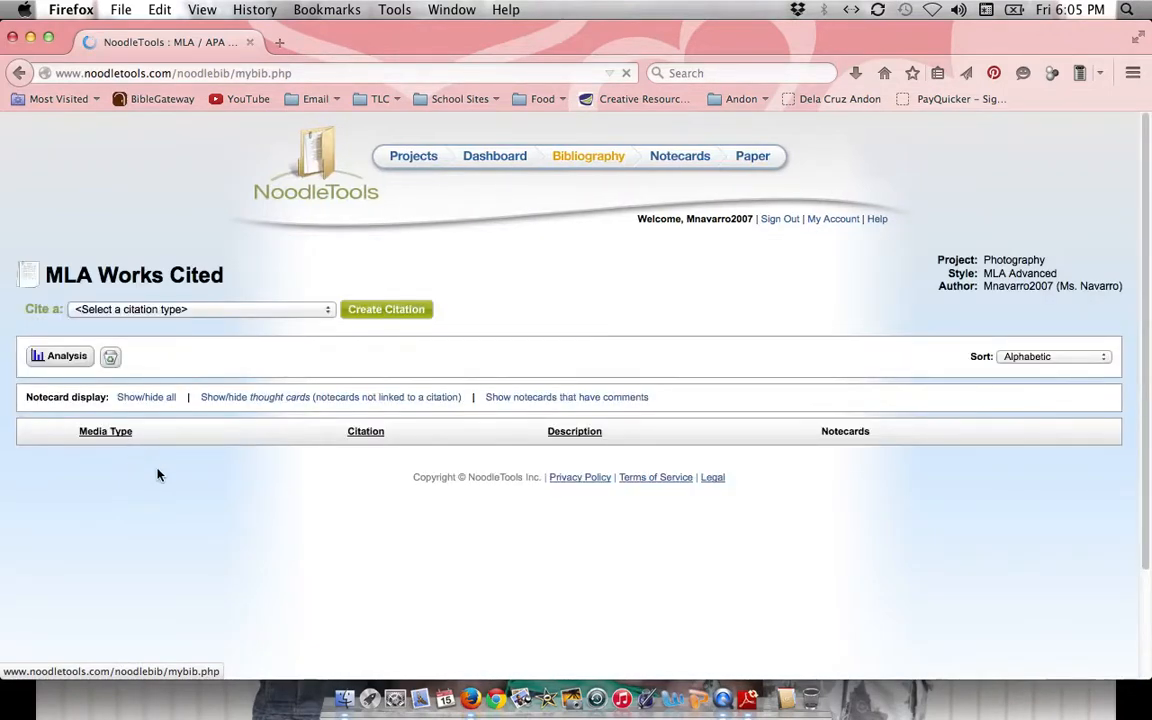
click(329, 313)
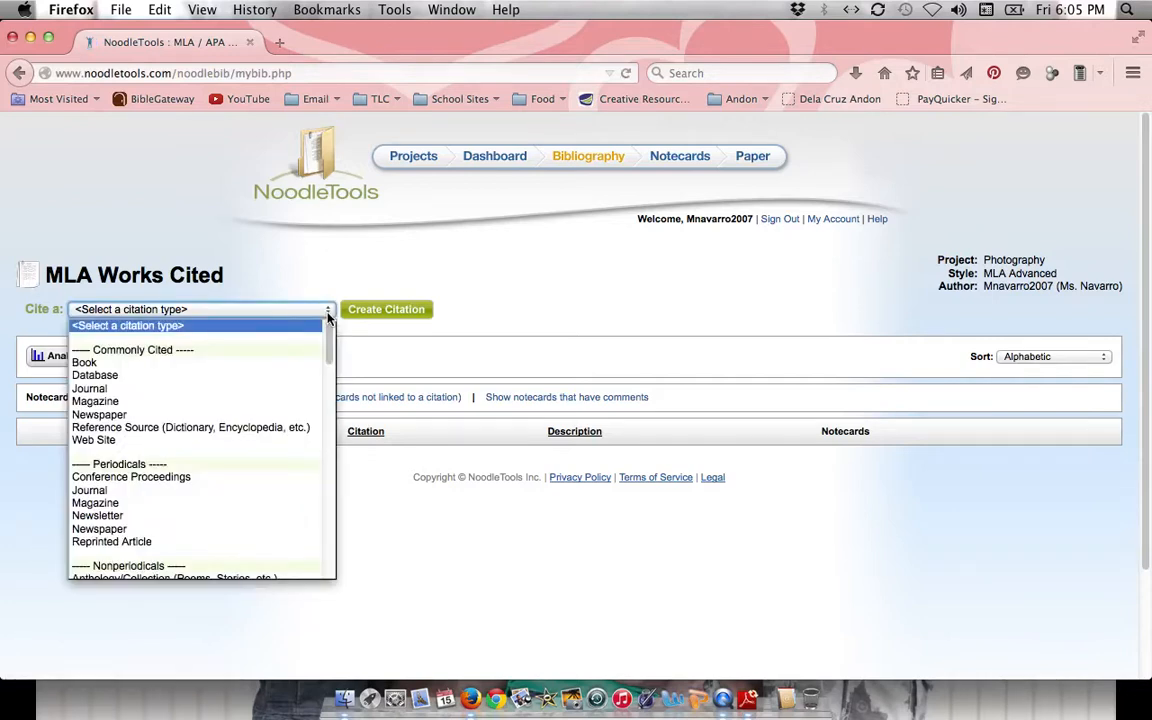
click(288, 445)
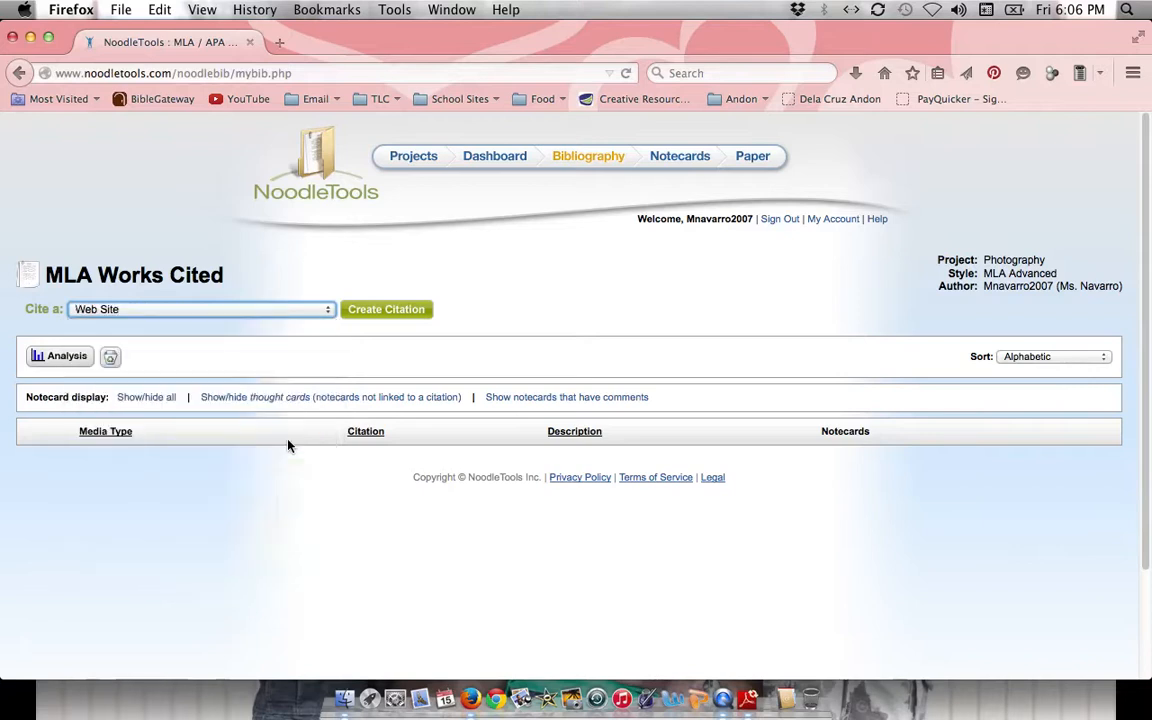
click(386, 314)
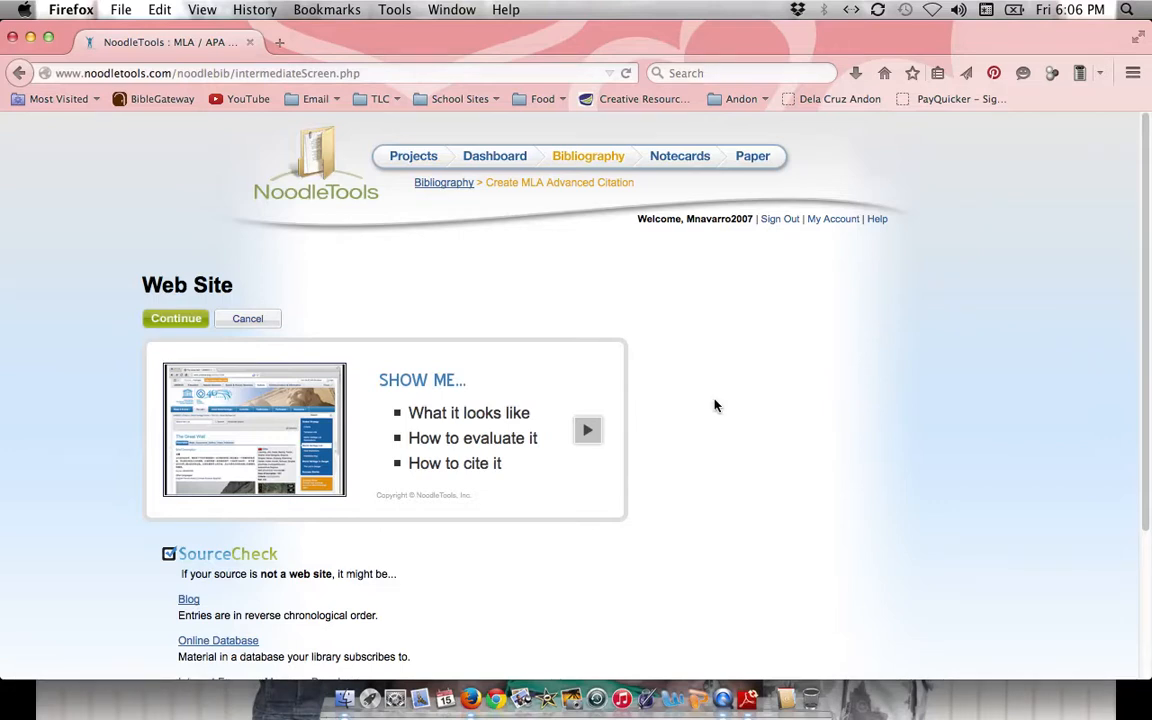
Review the Web Site help screen and continue to the MLA Advanced citation form.
scroll(715, 405, down, 3)
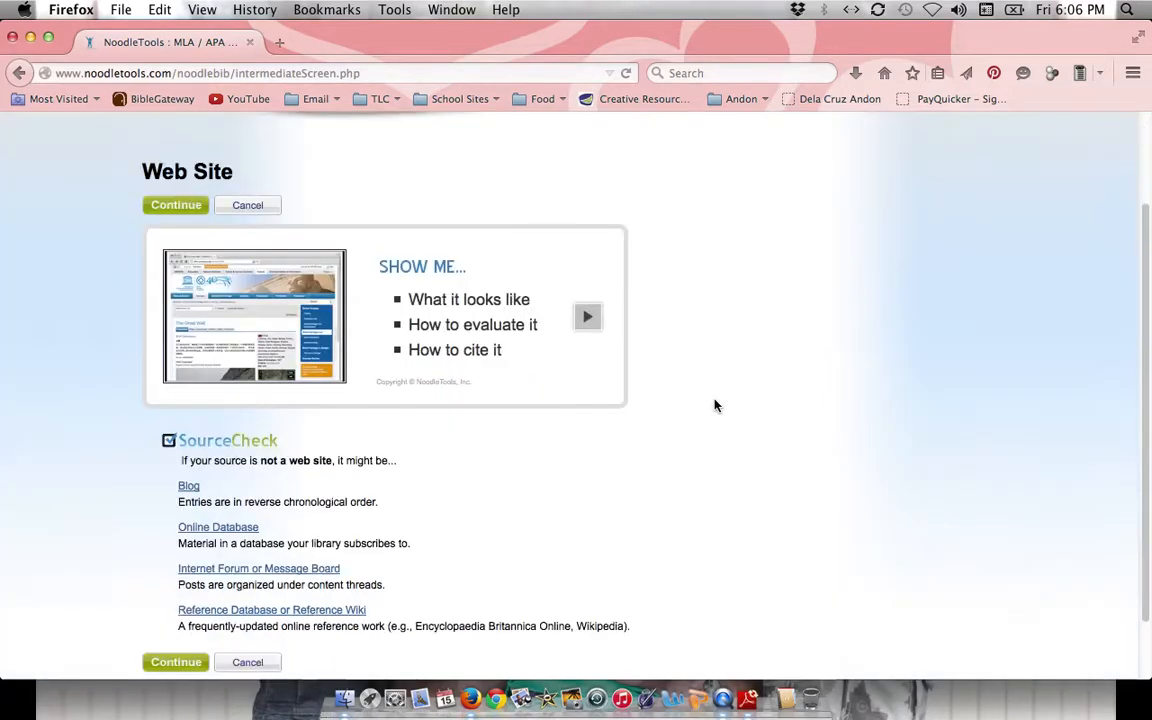
scroll(715, 405, up, 3)
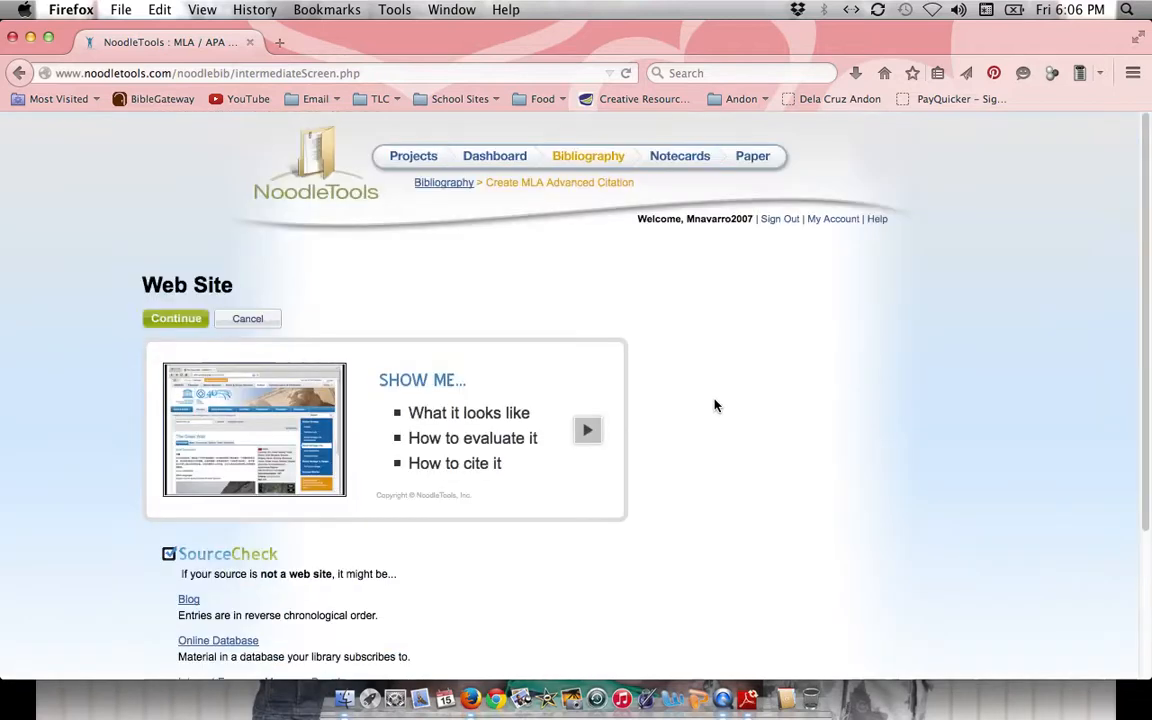
scroll(715, 405, down, 3)
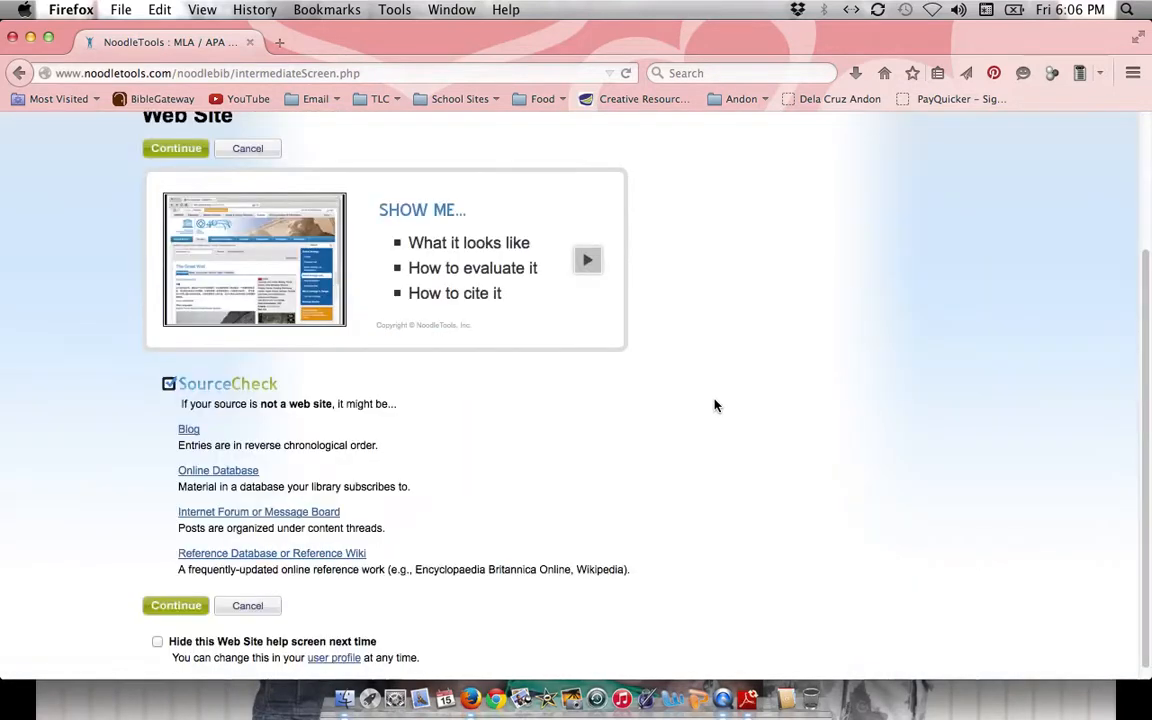
scroll(600, 415, up, 3)
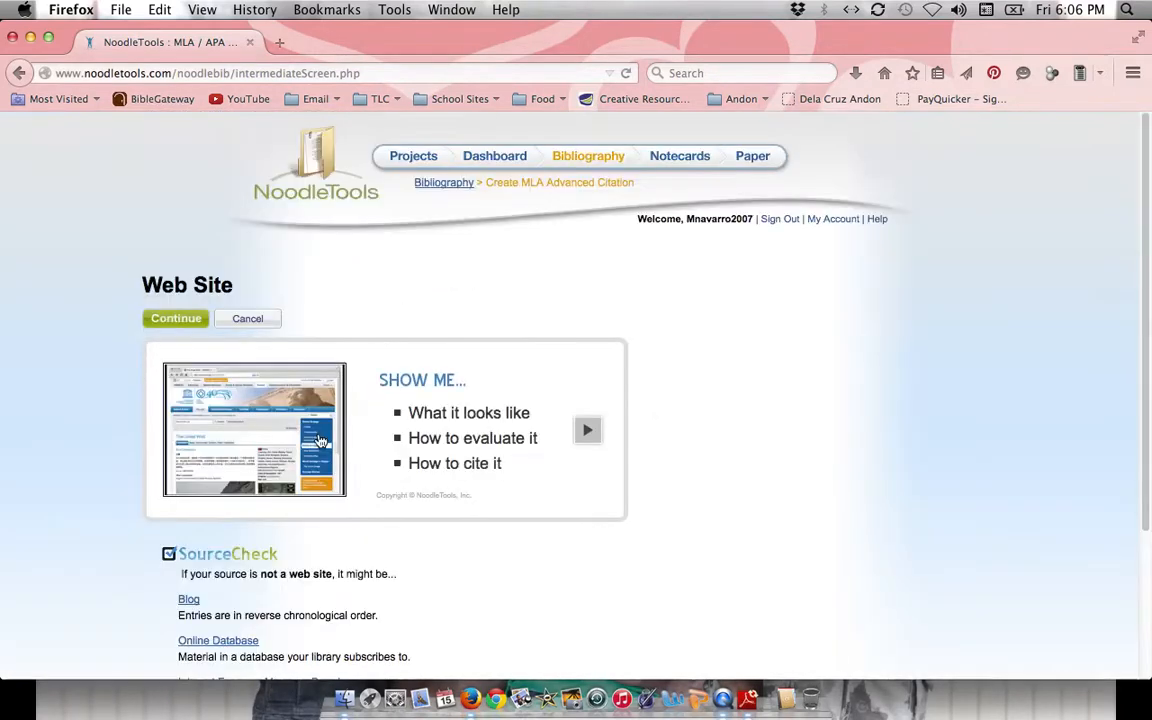
click(177, 319)
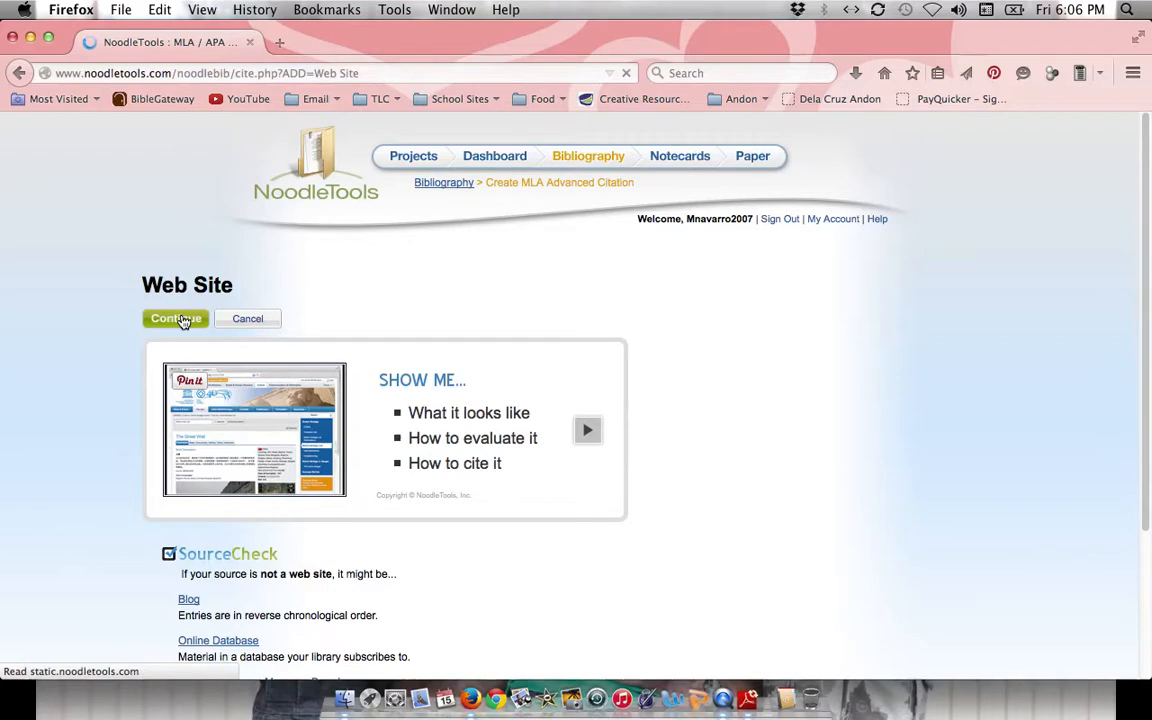
click(182, 320)
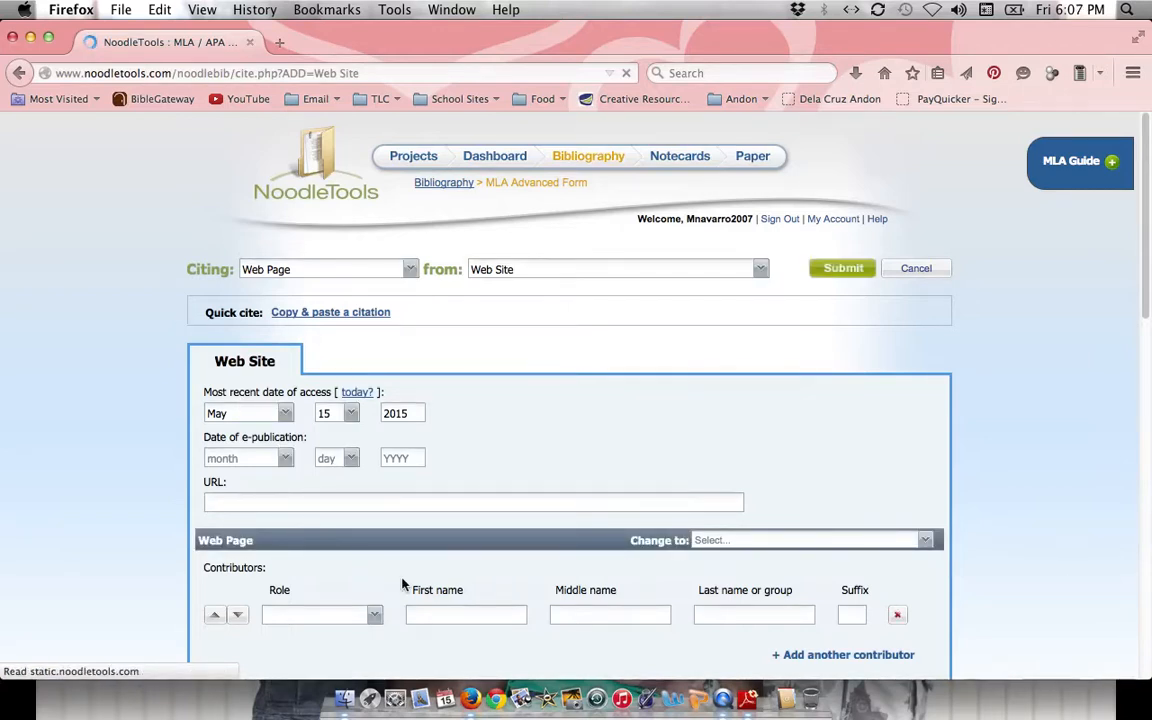
Search the web for "civil war photography" in a new browser tab.
click(280, 45)
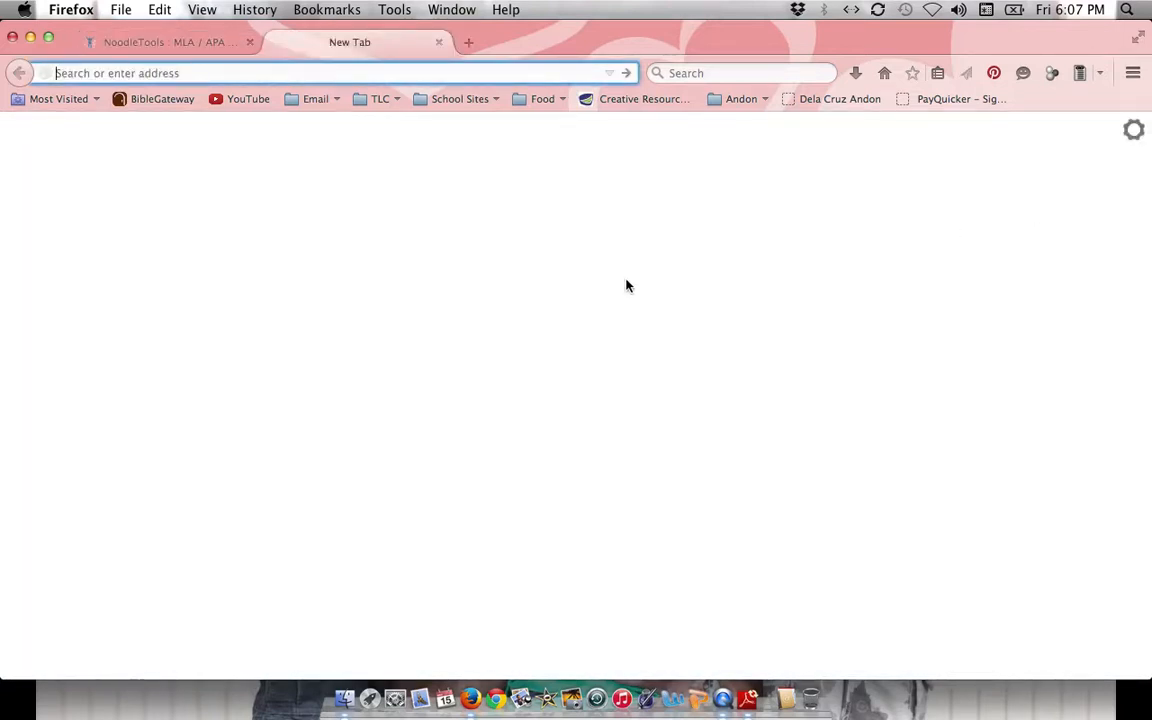
click(710, 72)
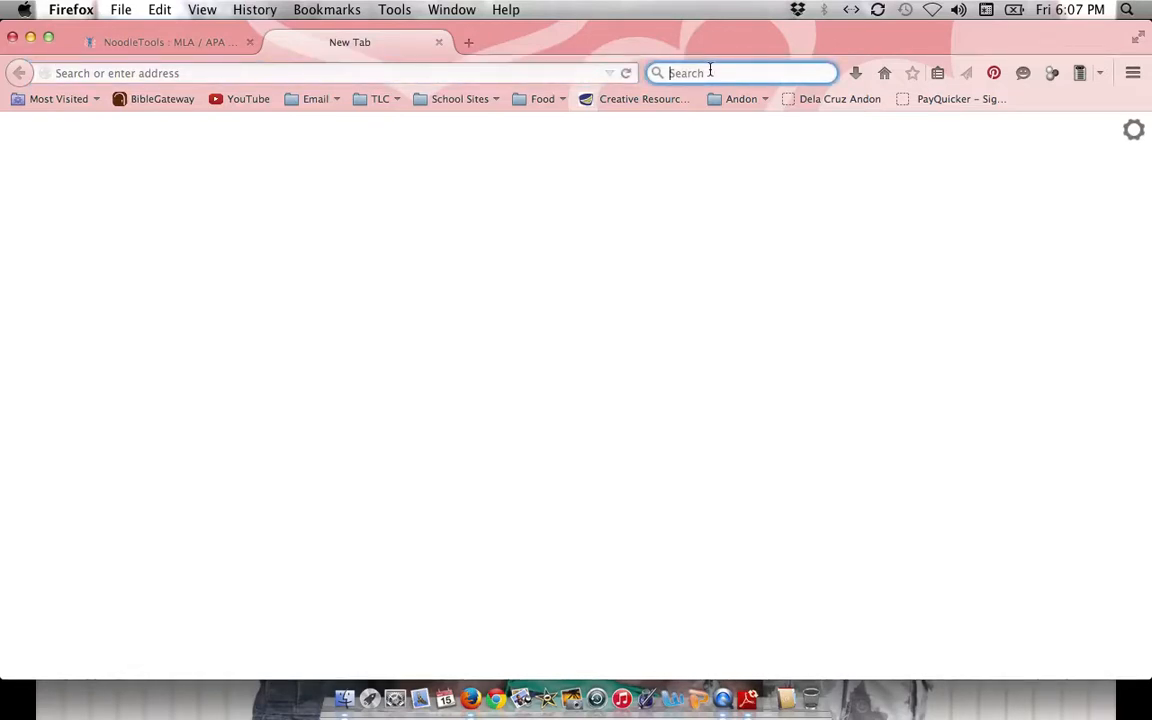
text(civil war photo)
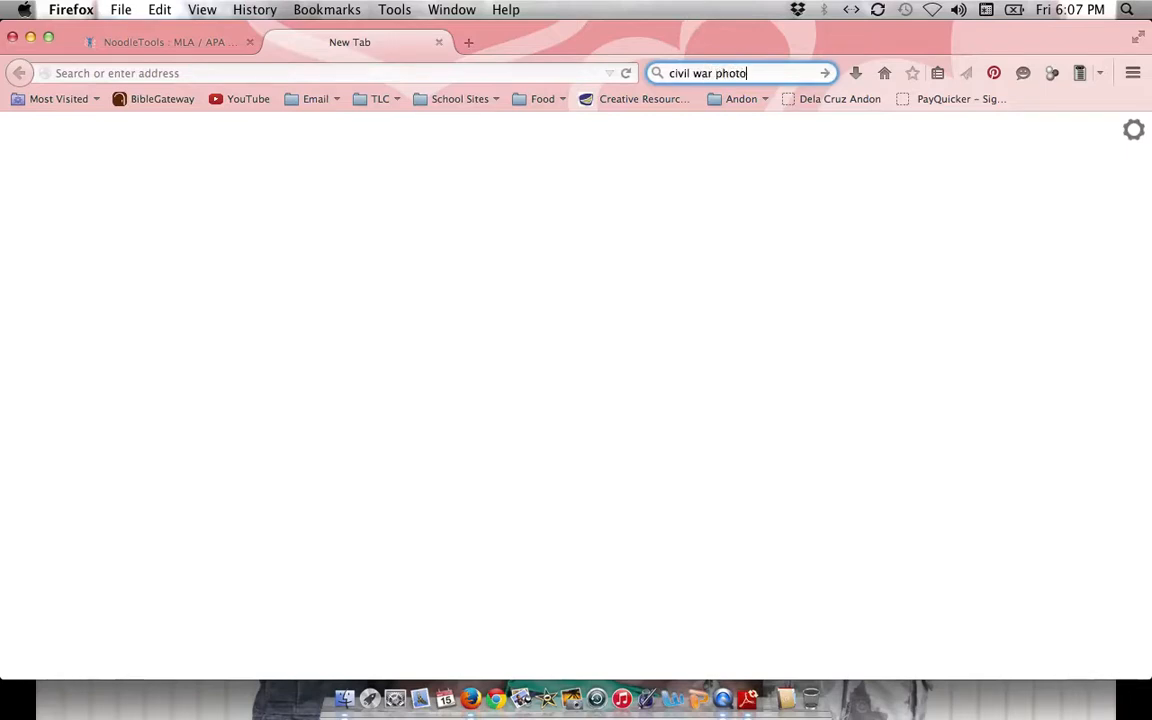
text(graphy)
key(Return)
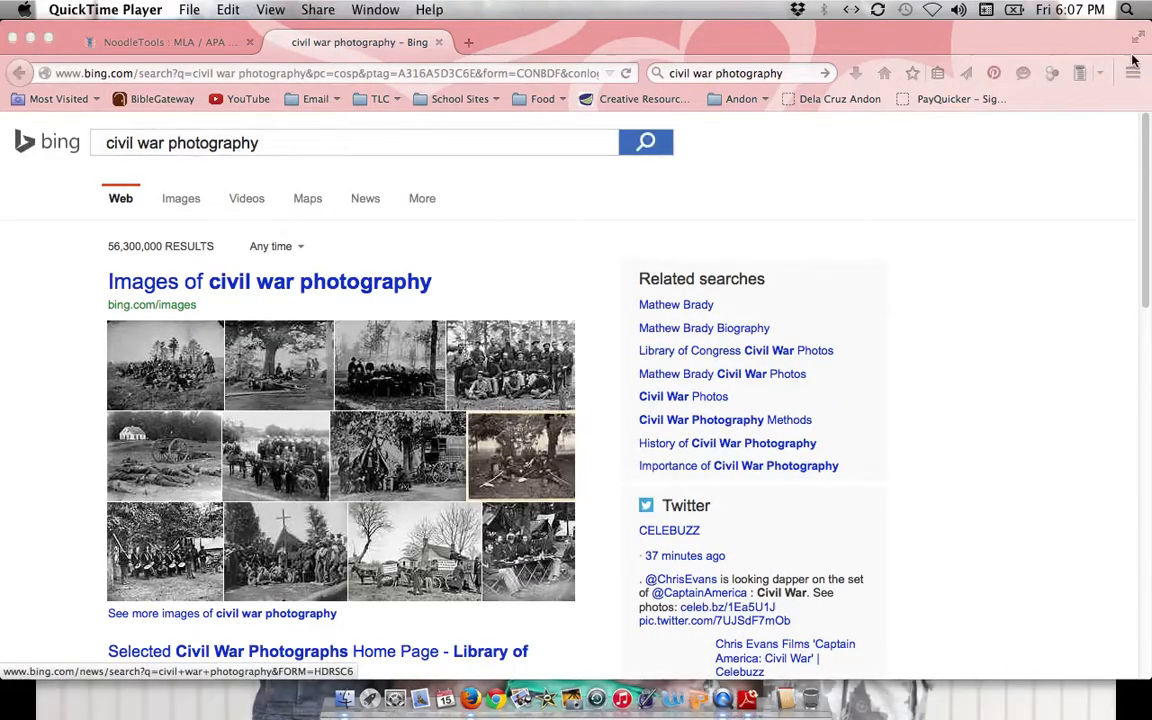
Open the search result for the Library of Congress Selected Civil War Photographs home page.
scroll(203, 376, down, 2)
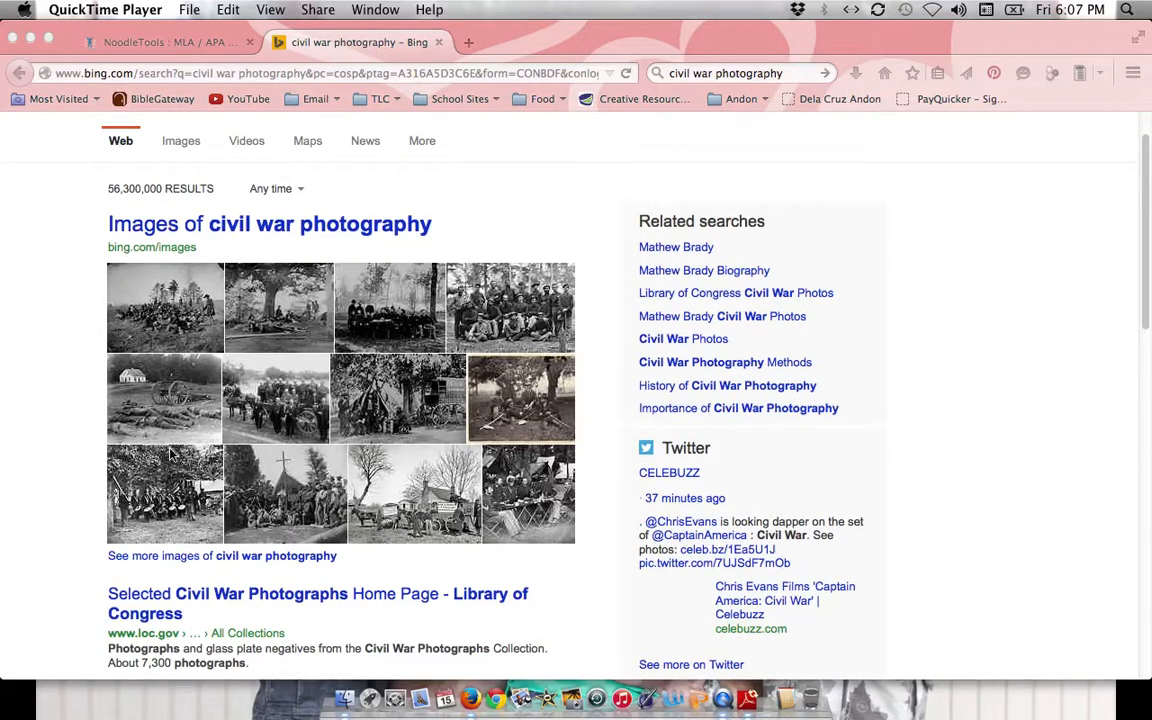
scroll(160, 410, down, 5)
click(213, 515)
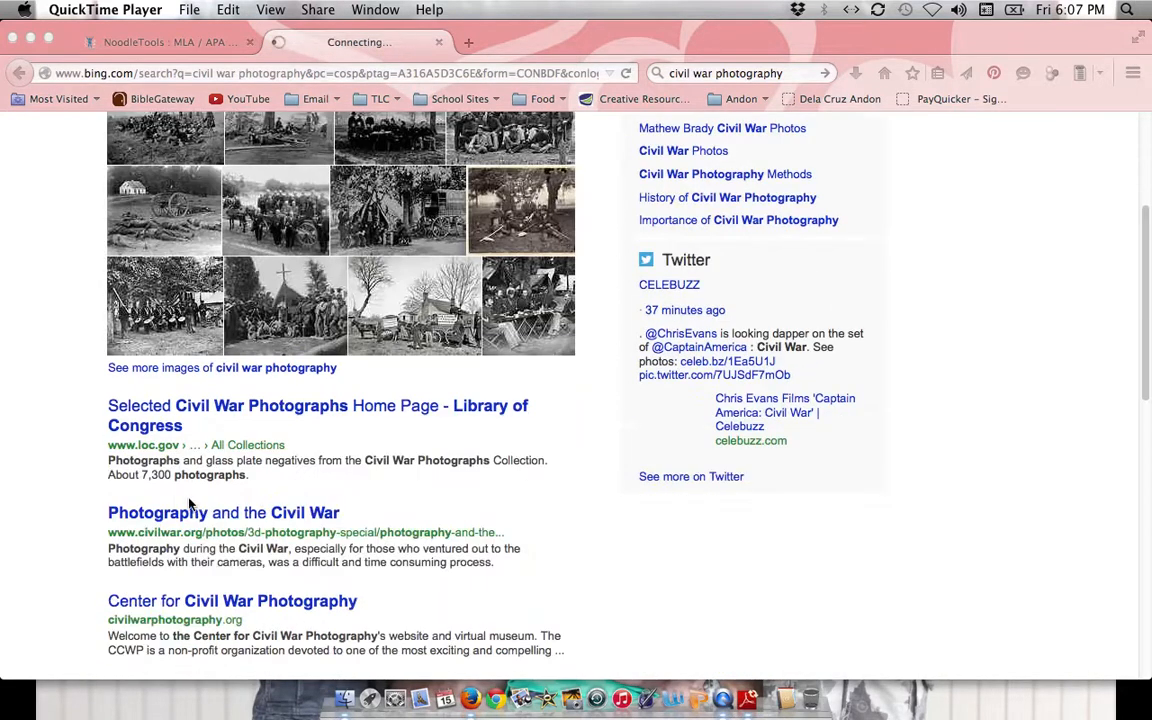
scroll(190, 505, down, 2)
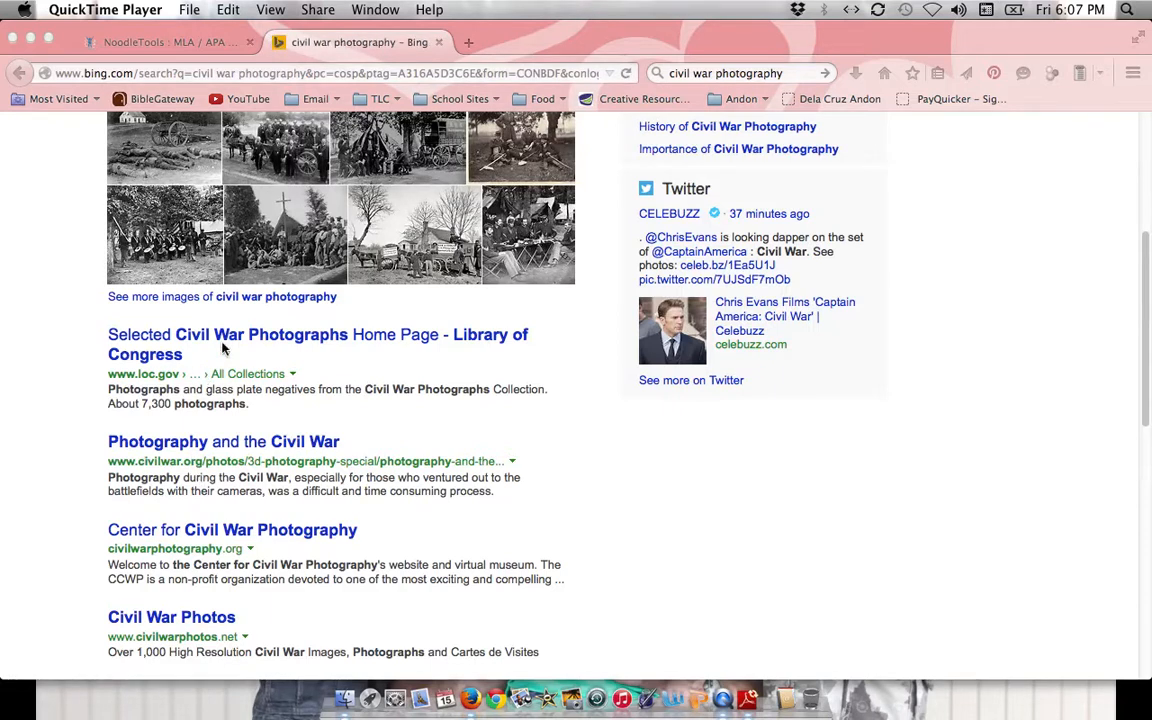
click(162, 375)
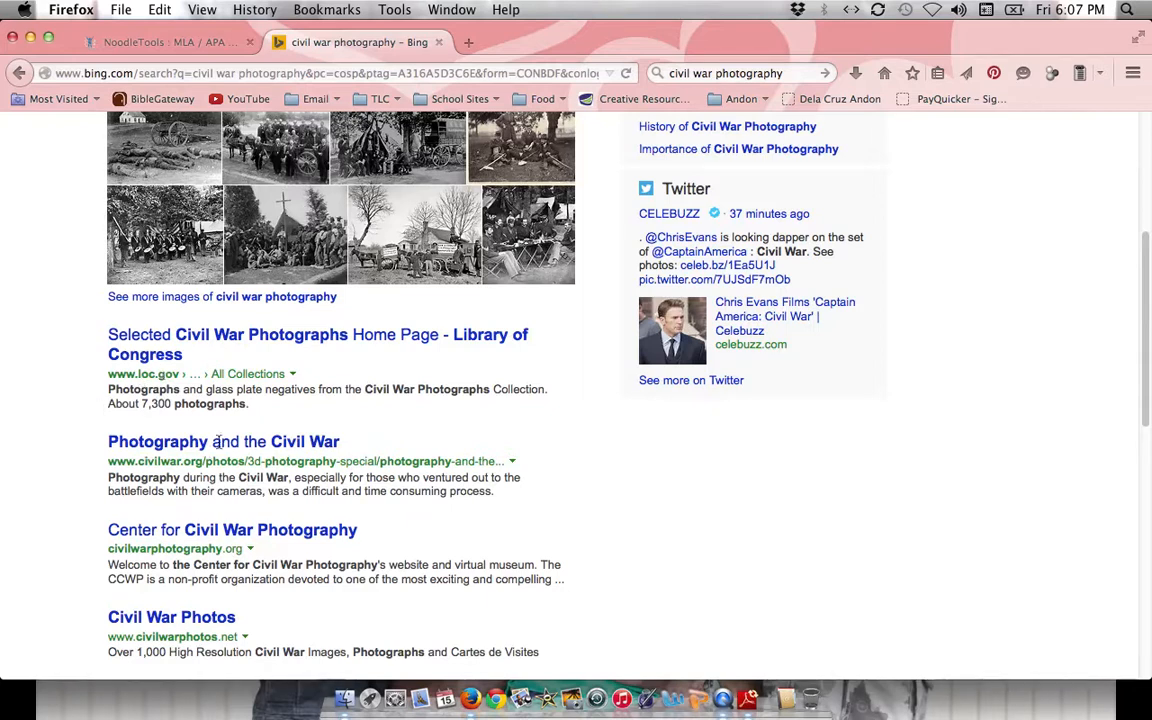
click(157, 345)
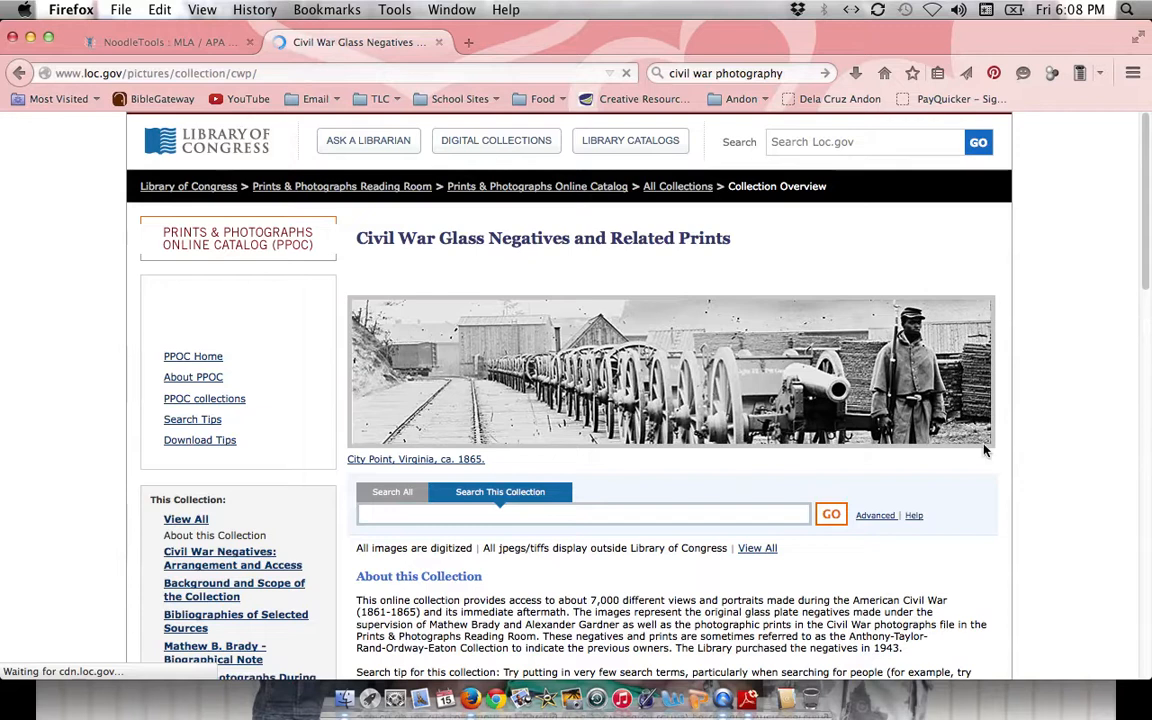
Look over the Library of Congress collection page for information to use in the citation.
scroll(925, 508, down, 2)
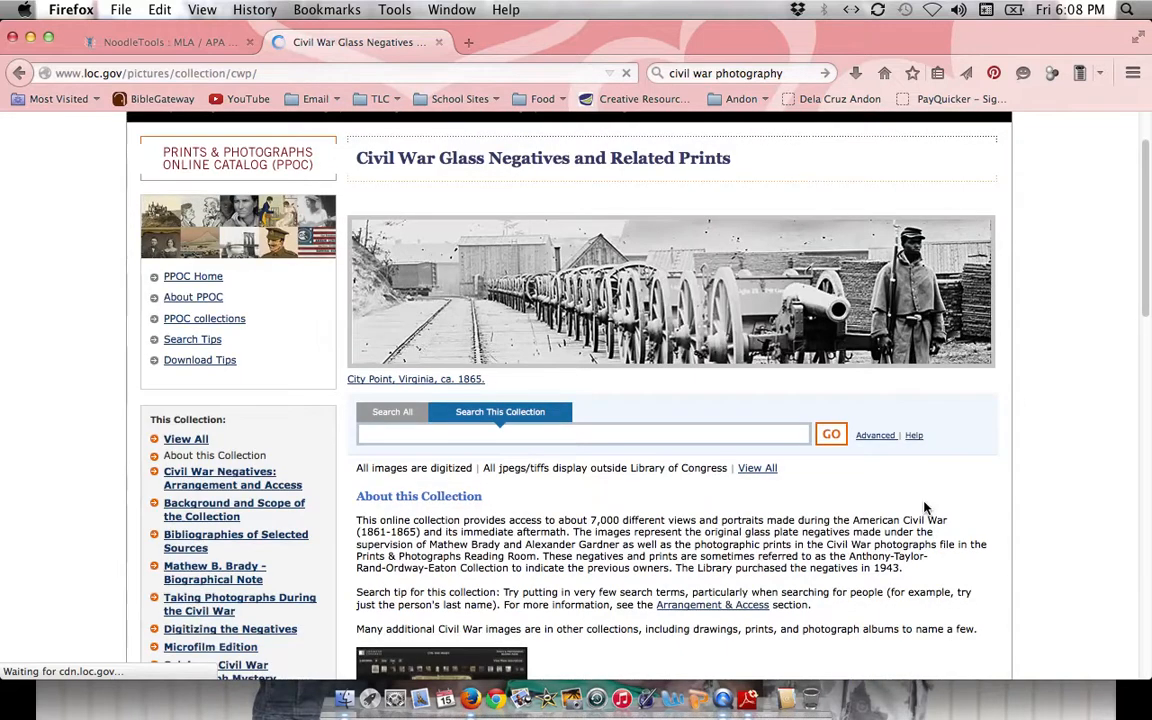
scroll(925, 508, down, 5)
scroll(925, 508, down, 1)
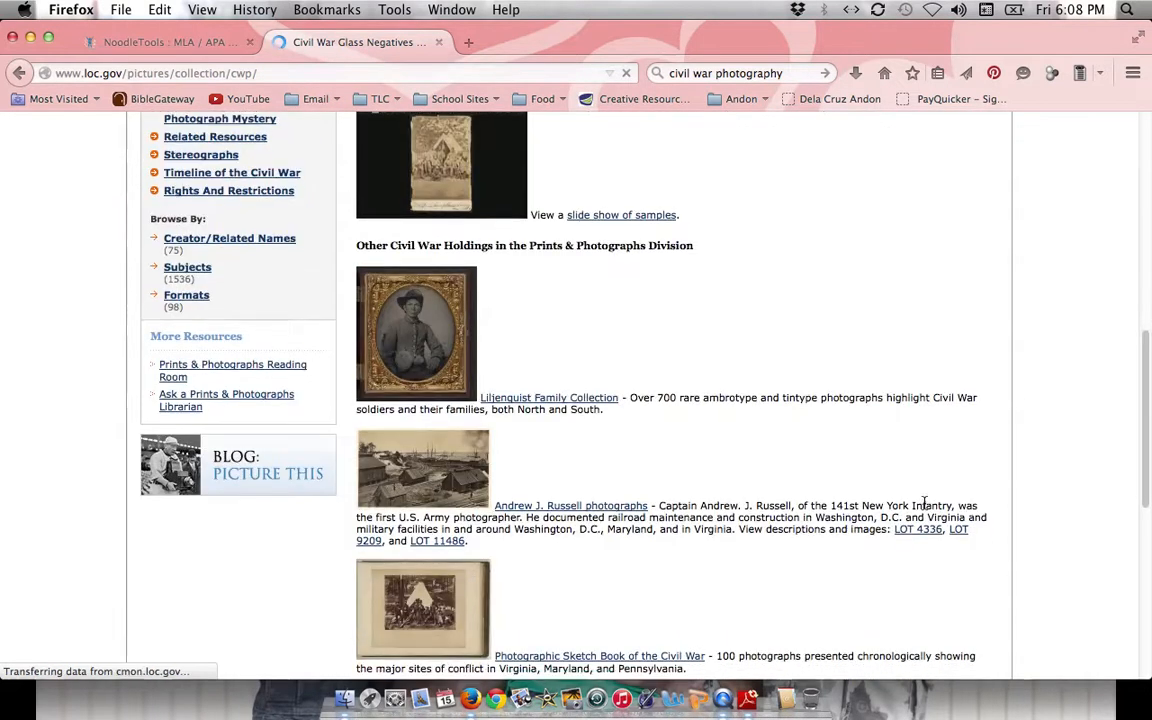
scroll(925, 505, down, 6)
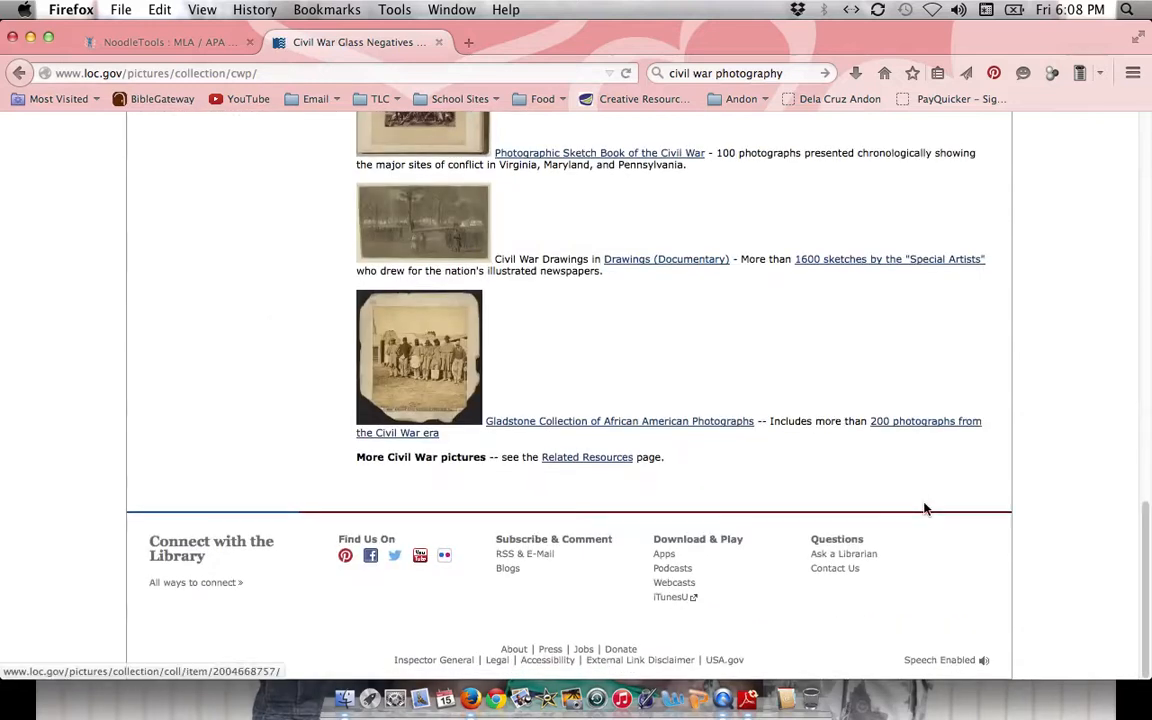
scroll(925, 508, up, 6)
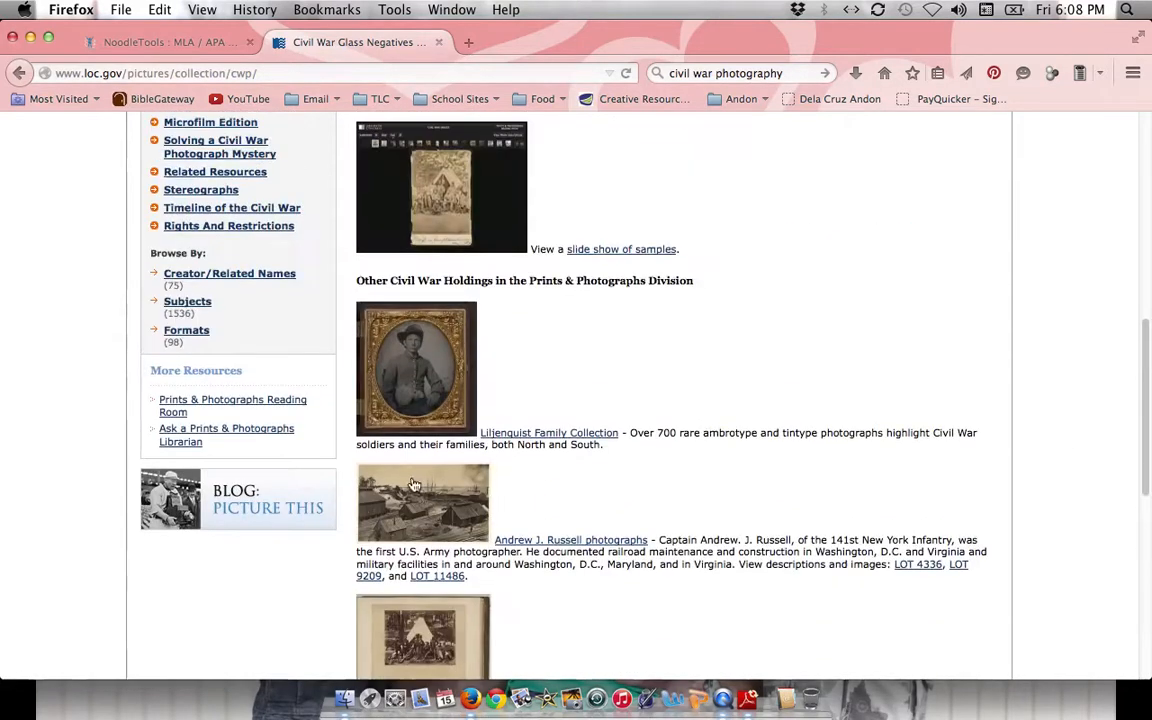
scroll(706, 426, up, 8)
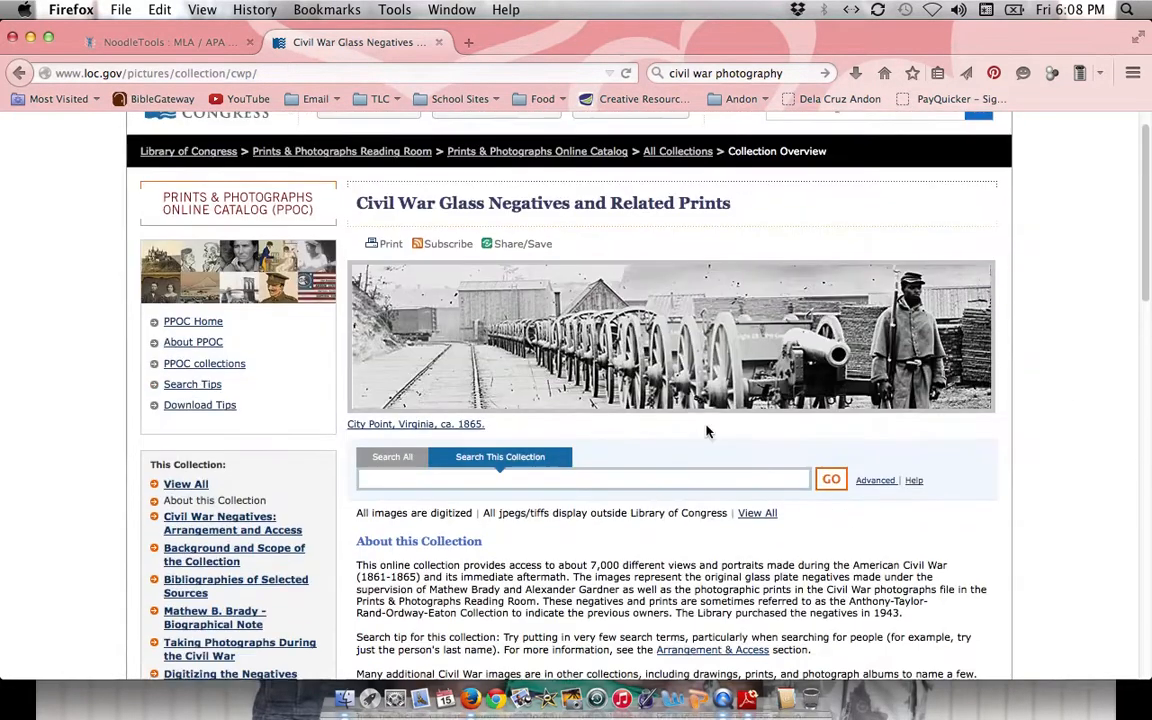
scroll(706, 426, down, 3)
scroll(706, 425, up, 5)
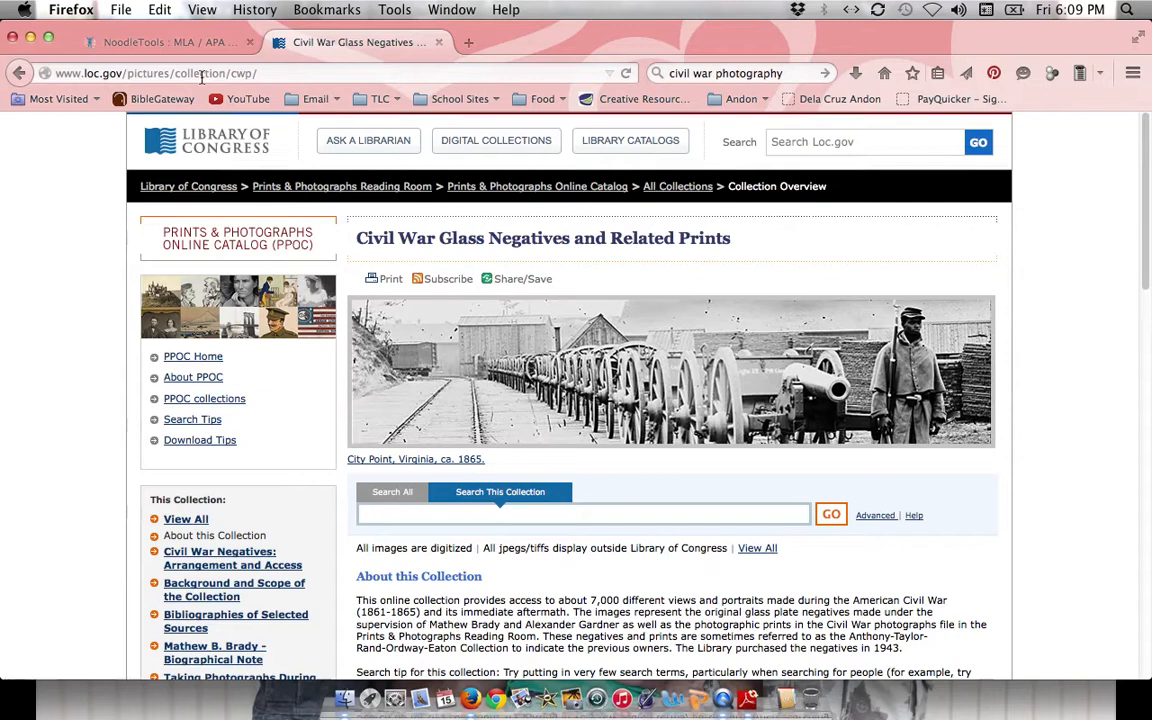
click(183, 40)
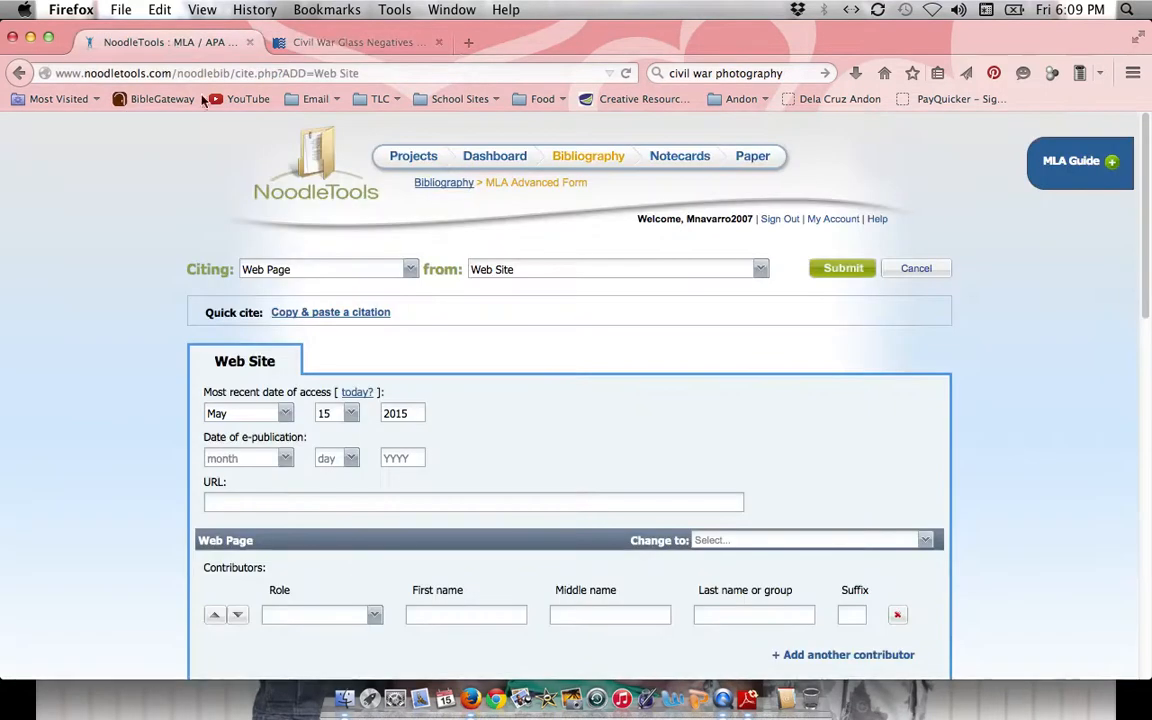
scroll(330, 505, down, 2)
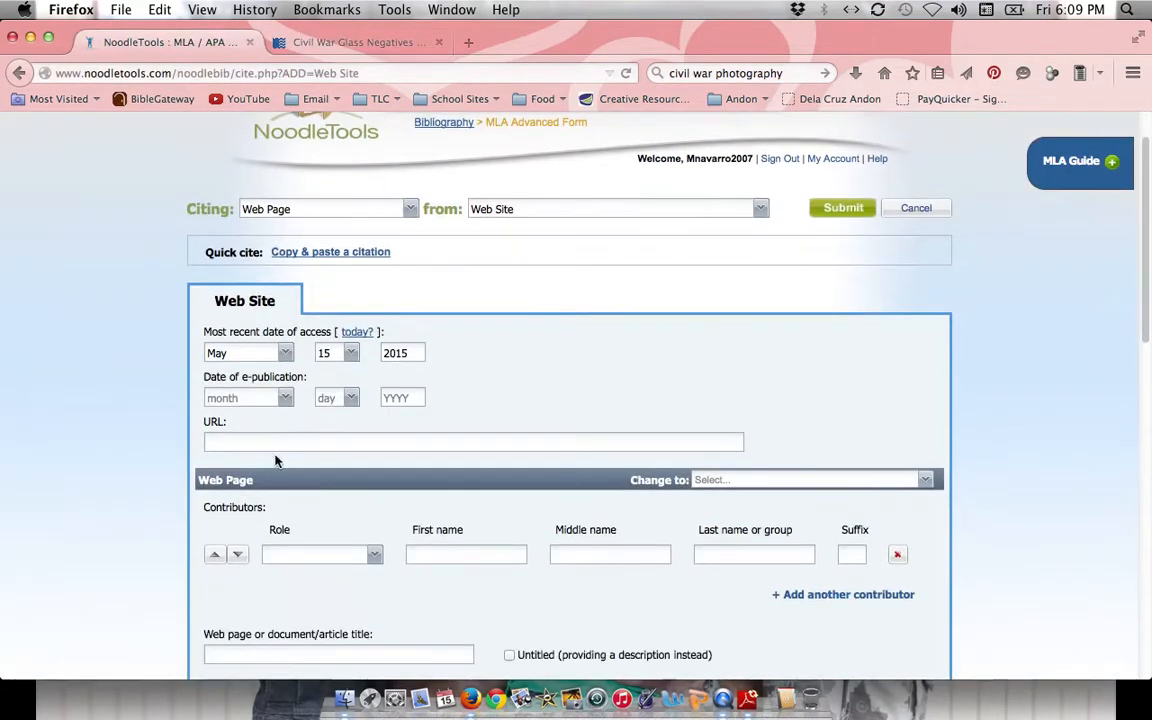
click(330, 42)
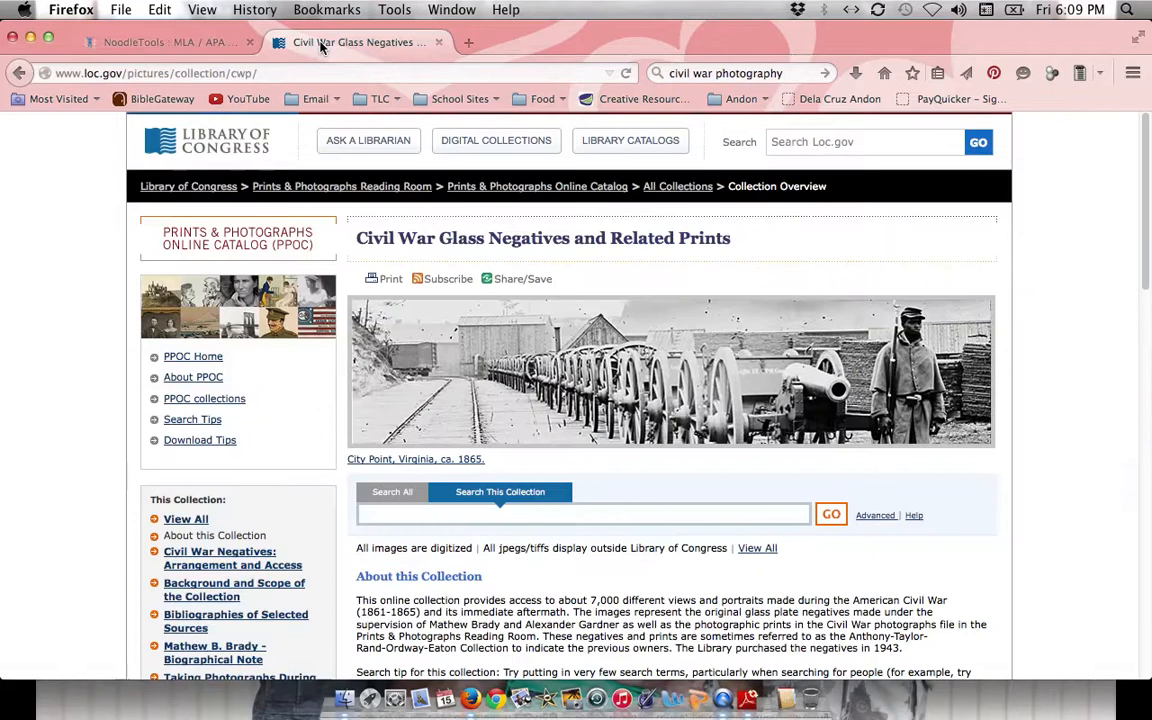
click(286, 73)
drag(284, 74, 176, 74)
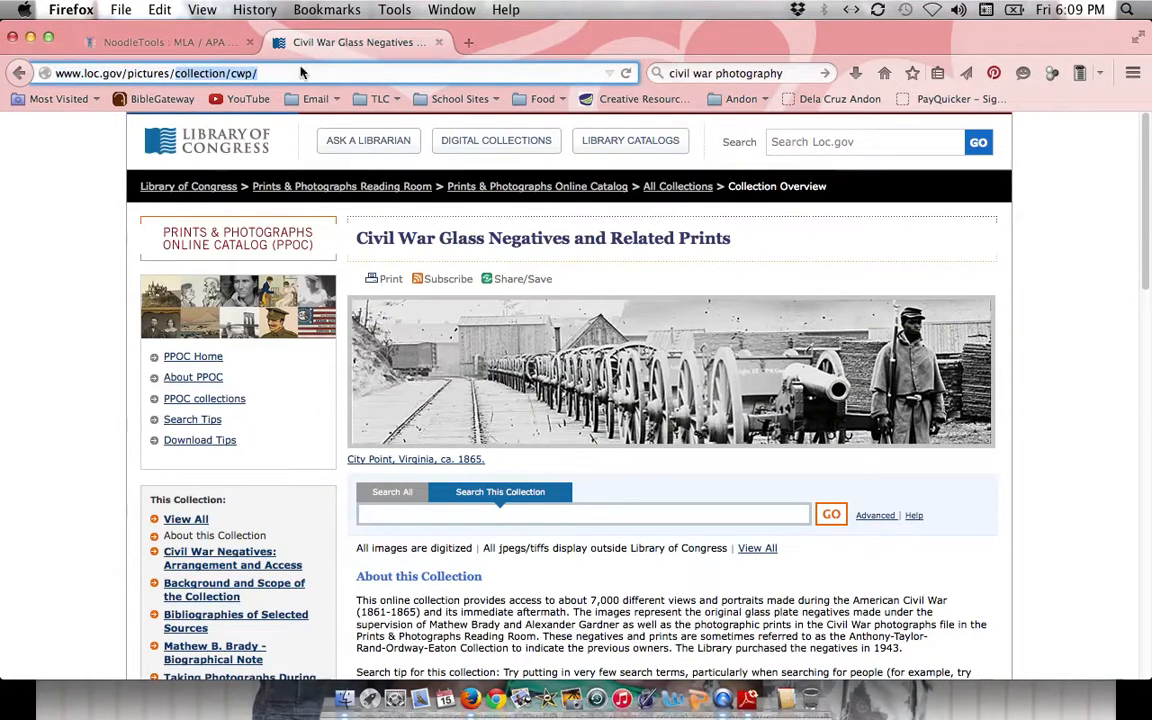
drag(284, 74, 45, 75)
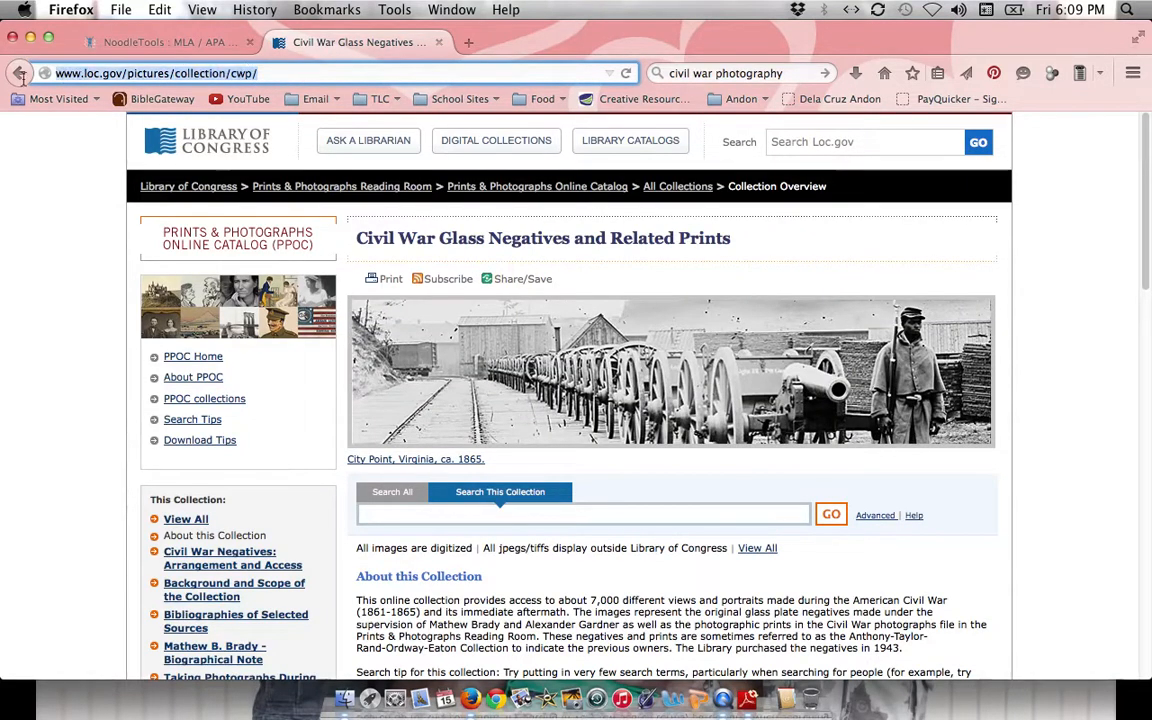
key(super+c)
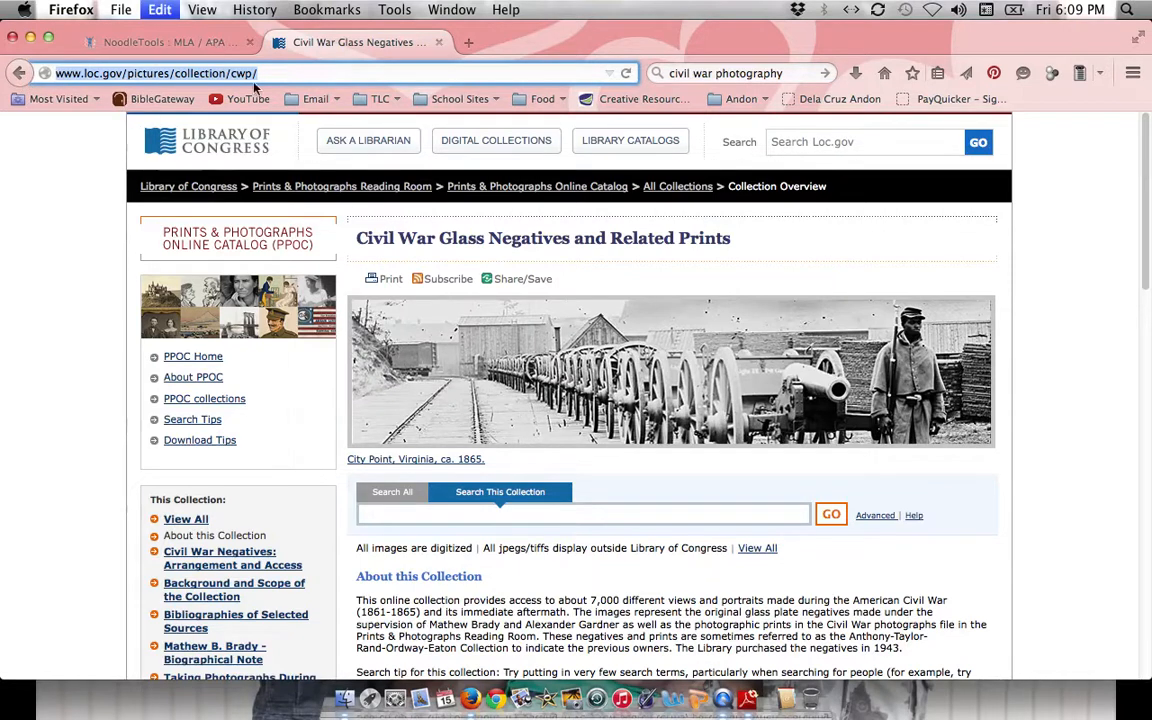
click(168, 43)
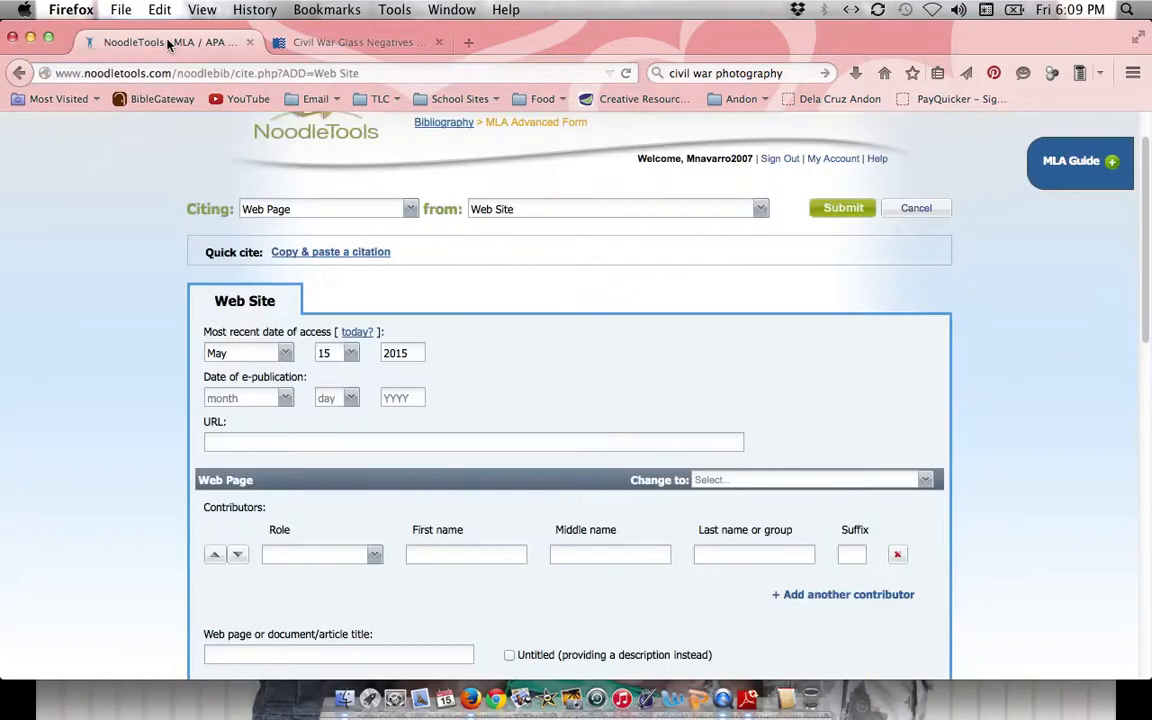
click(567, 434)
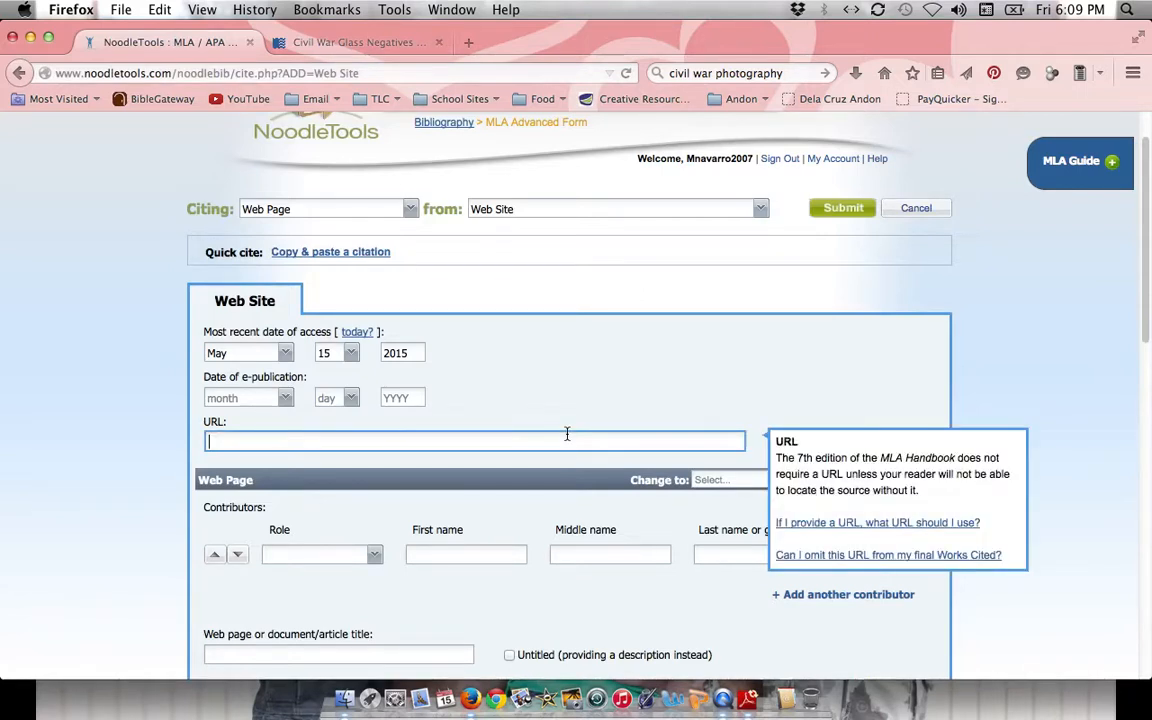
key(super+v)
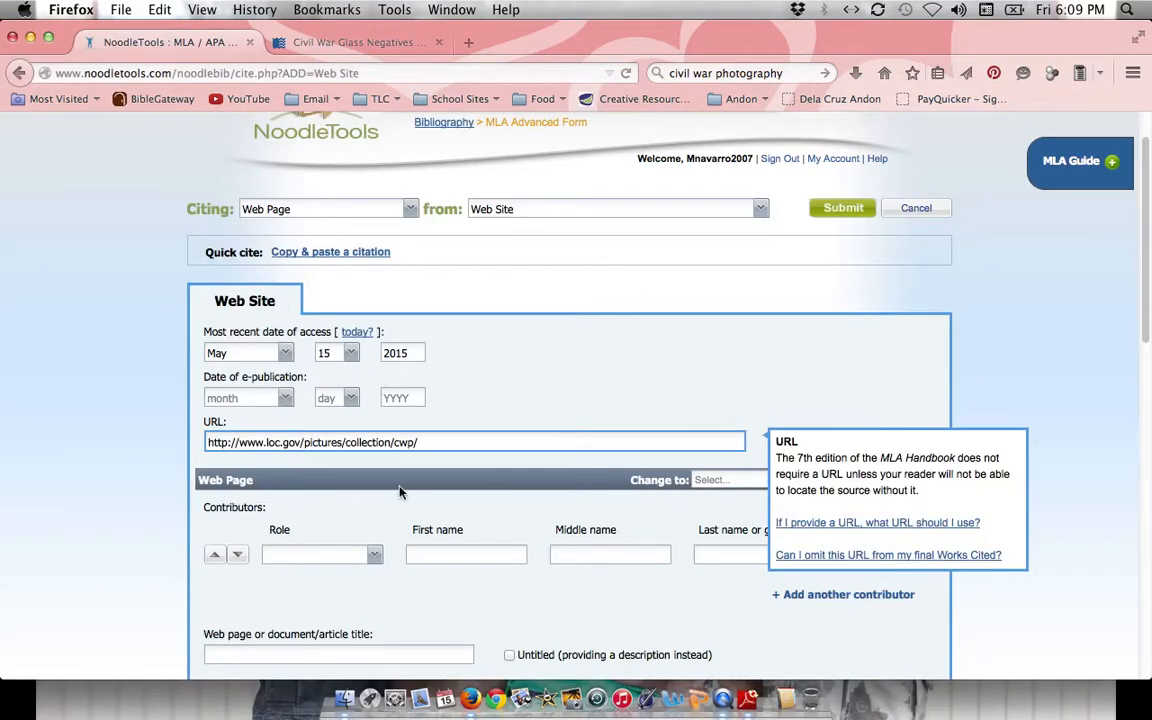
Leave the contributor role blank and copy the page heading "Civil War Glass Negatives and Related Prints" into the citation's web page title.
click(371, 558)
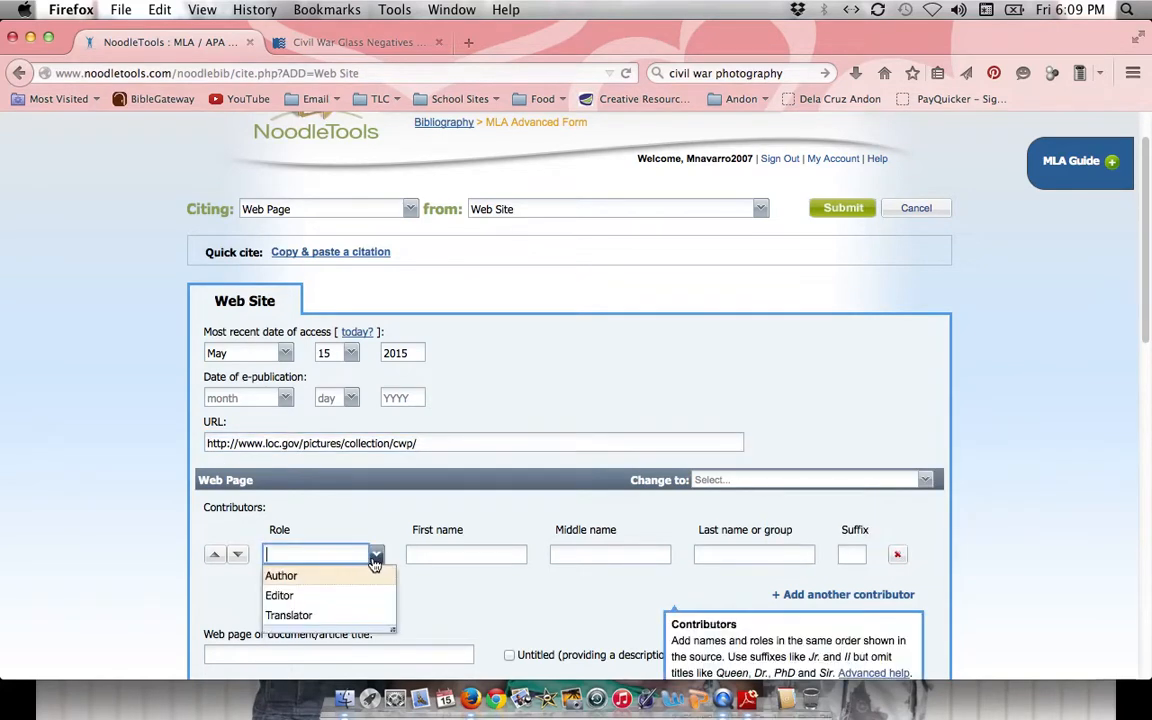
click(486, 581)
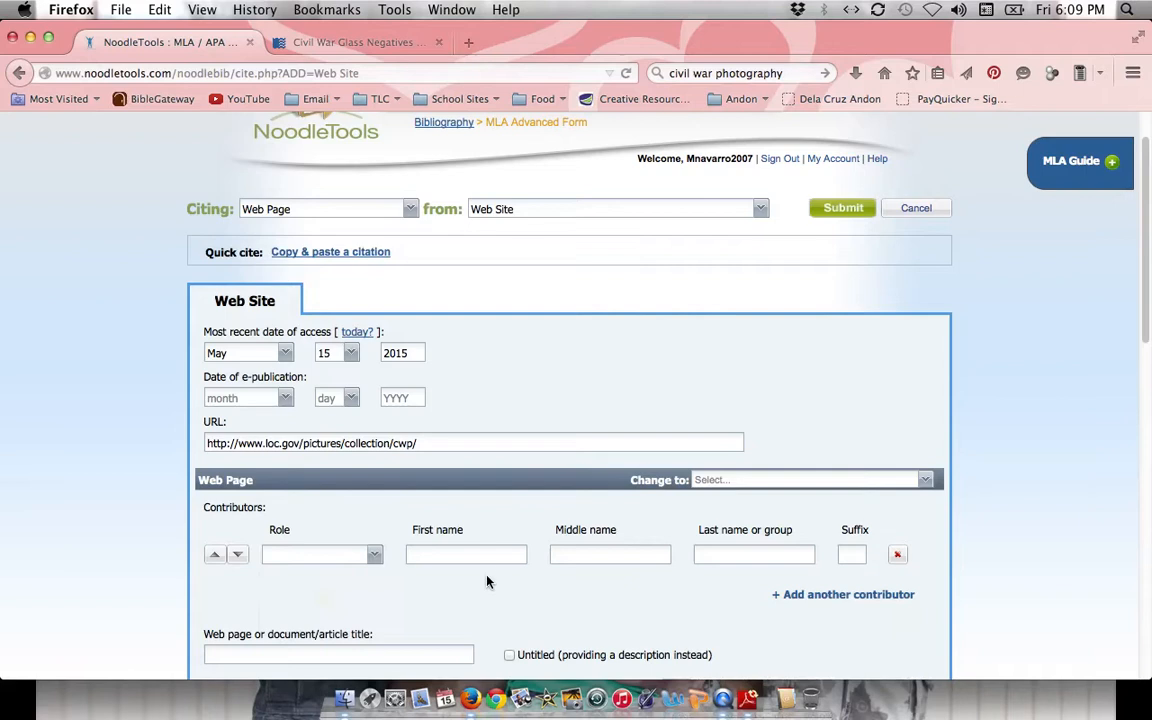
scroll(416, 565, down, 2)
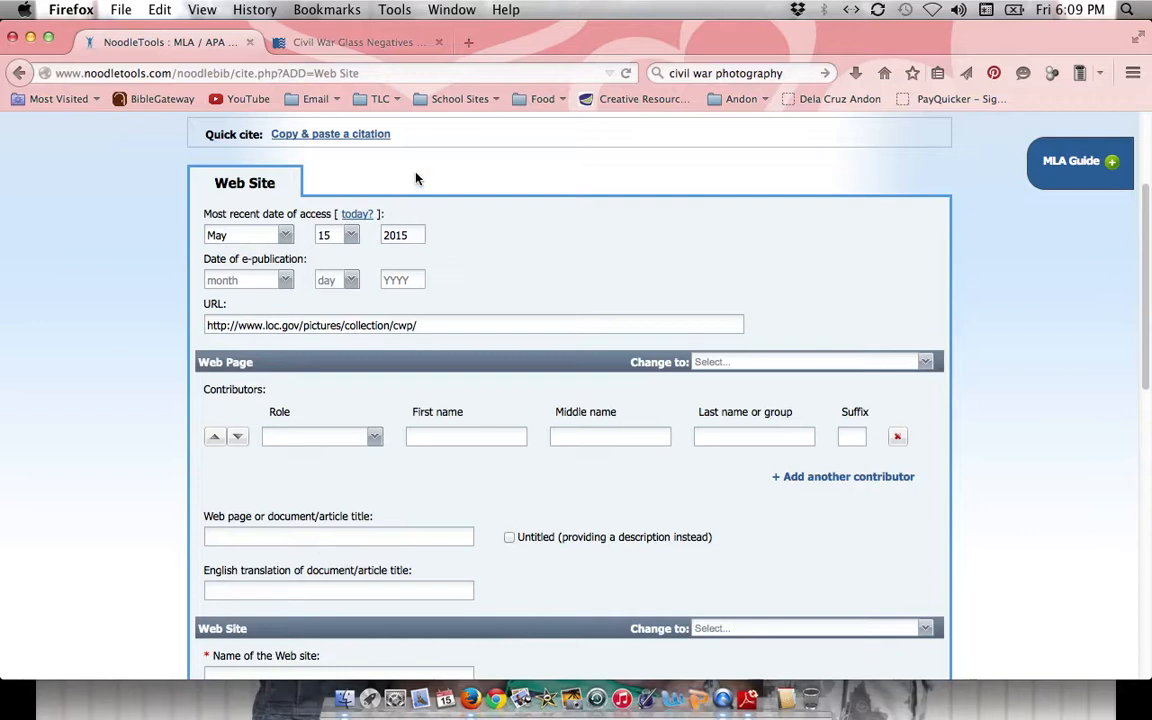
click(408, 46)
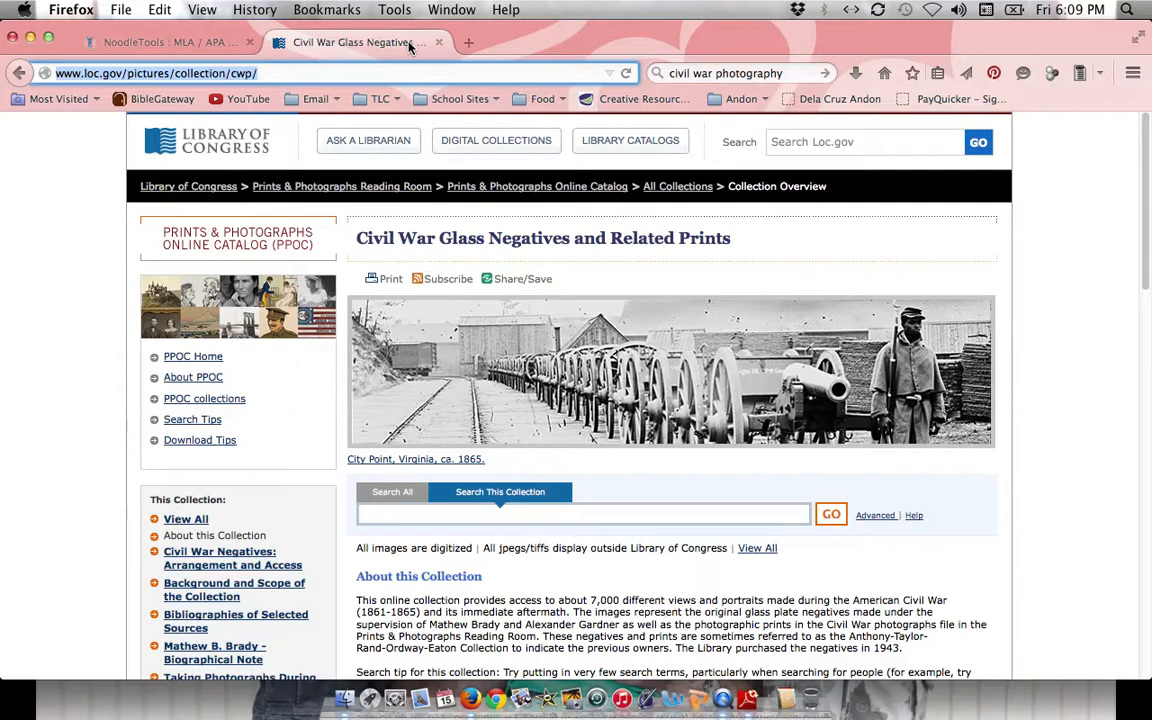
drag(735, 239, 610, 239)
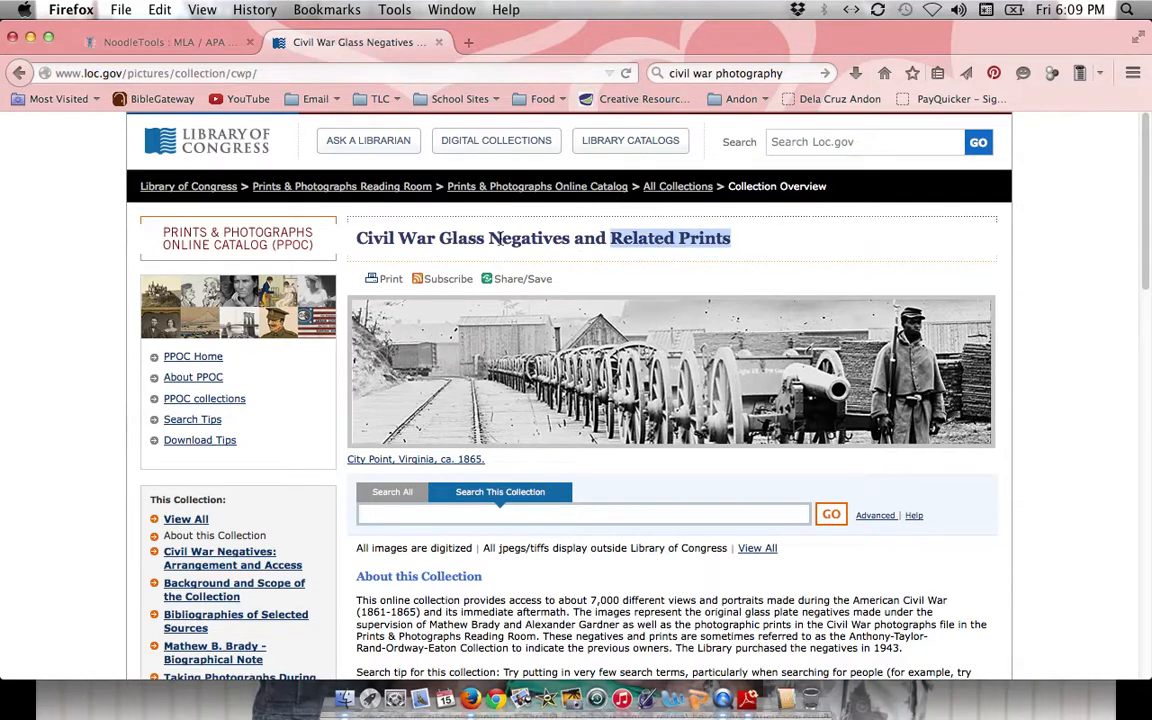
drag(497, 238, 366, 232)
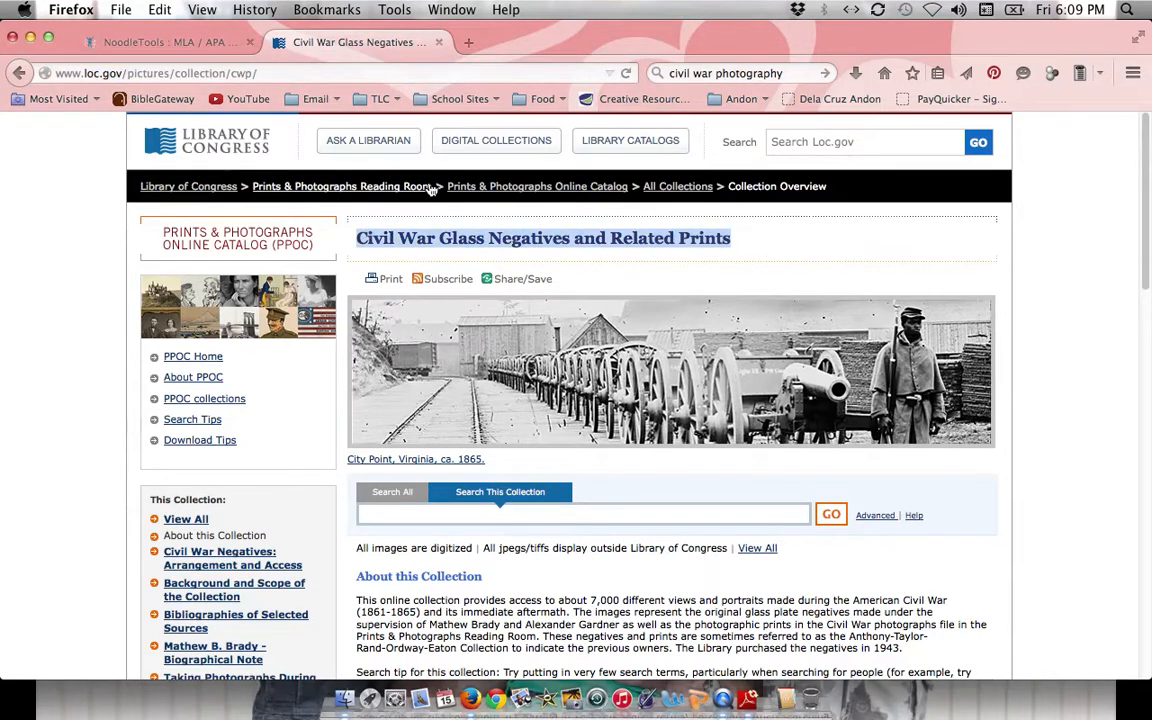
click(229, 48)
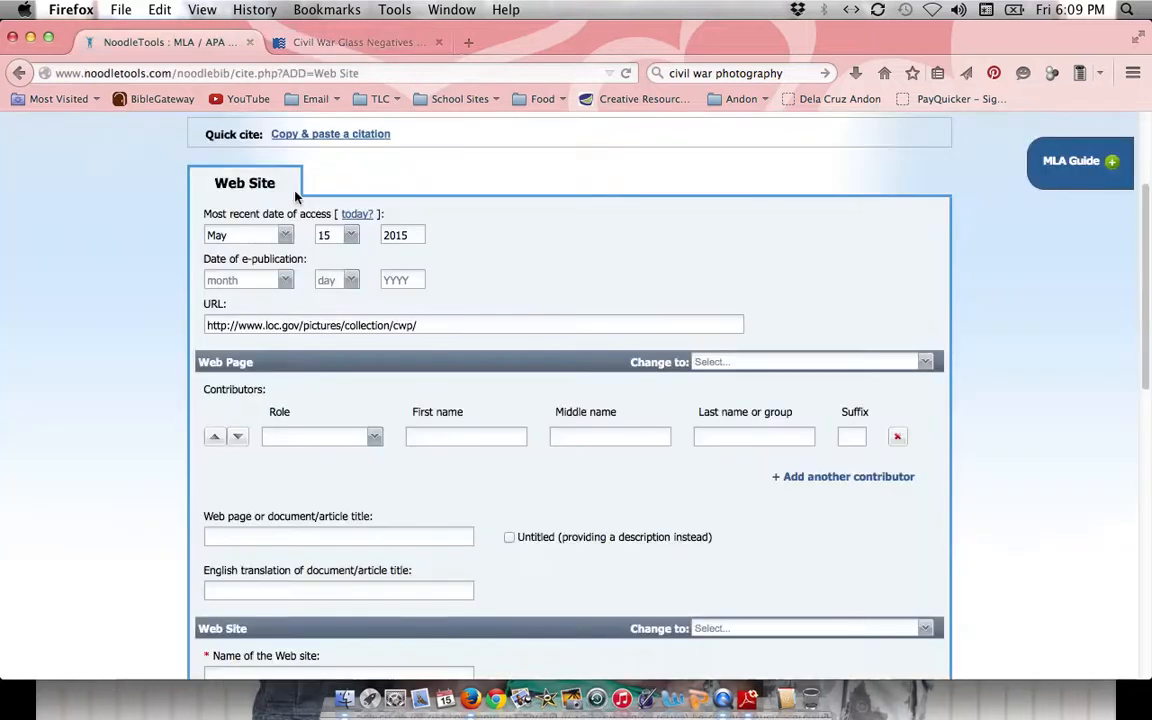
click(347, 536)
key(super+v)
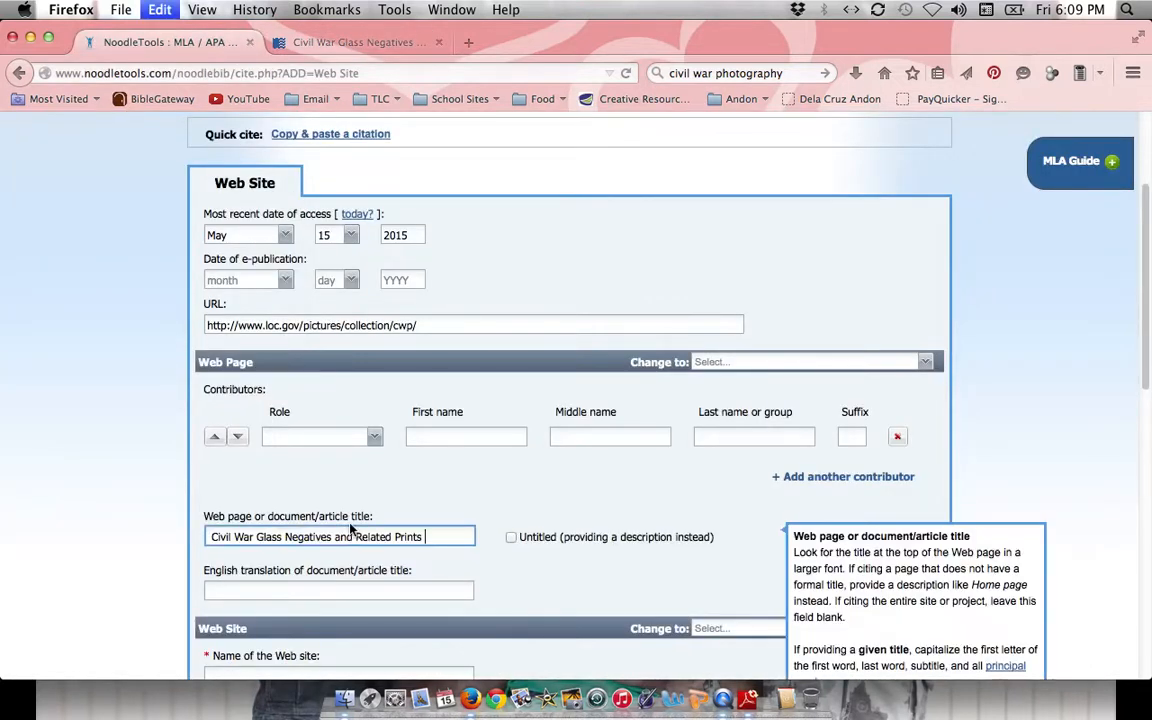
Enter "Library of Congress" as the name of the web site and submit the citation to the Works Cited.
scroll(365, 560, down, 4)
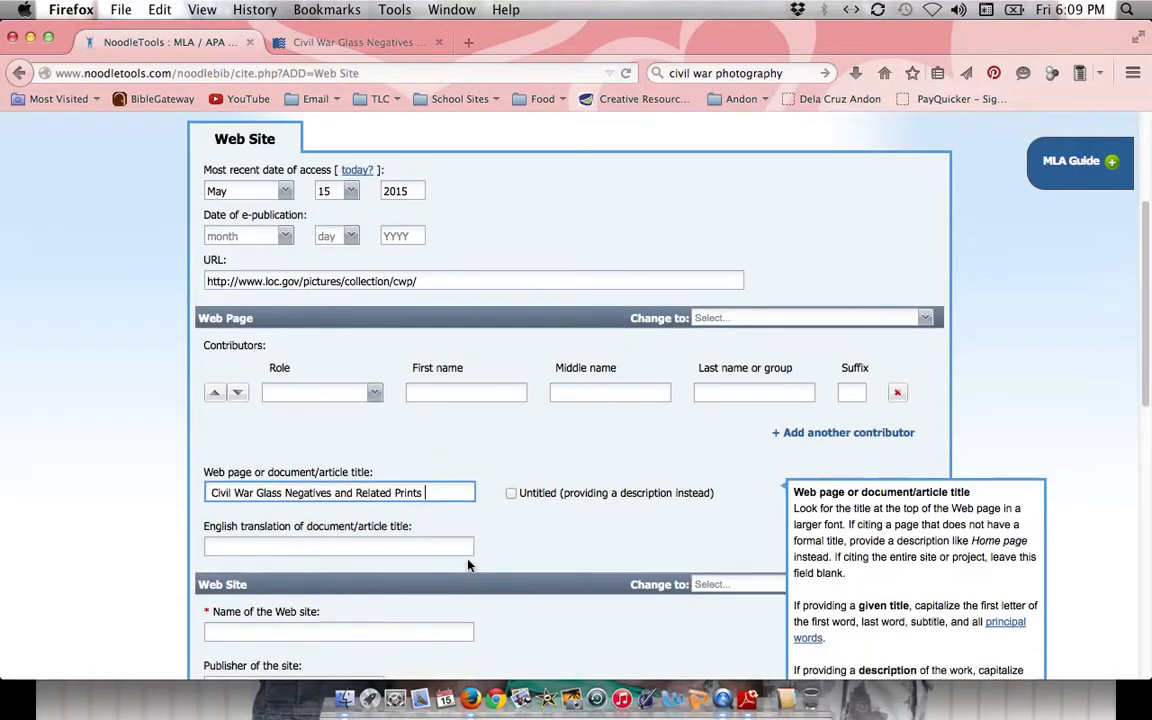
click(352, 484)
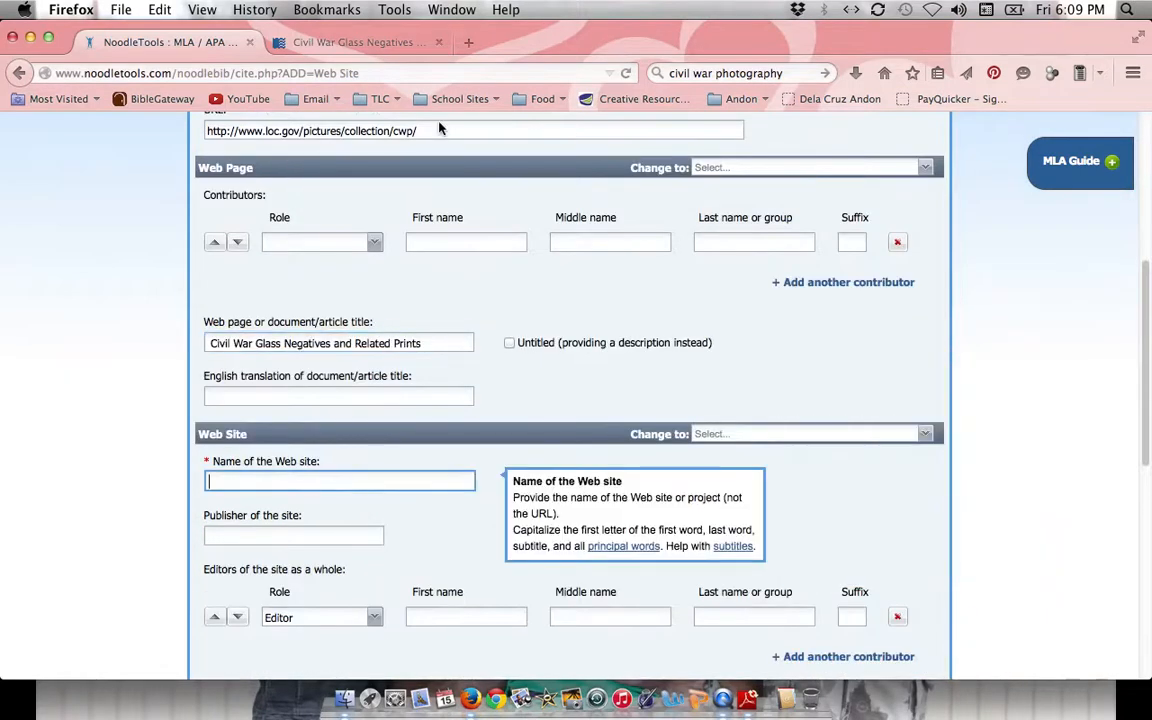
click(358, 42)
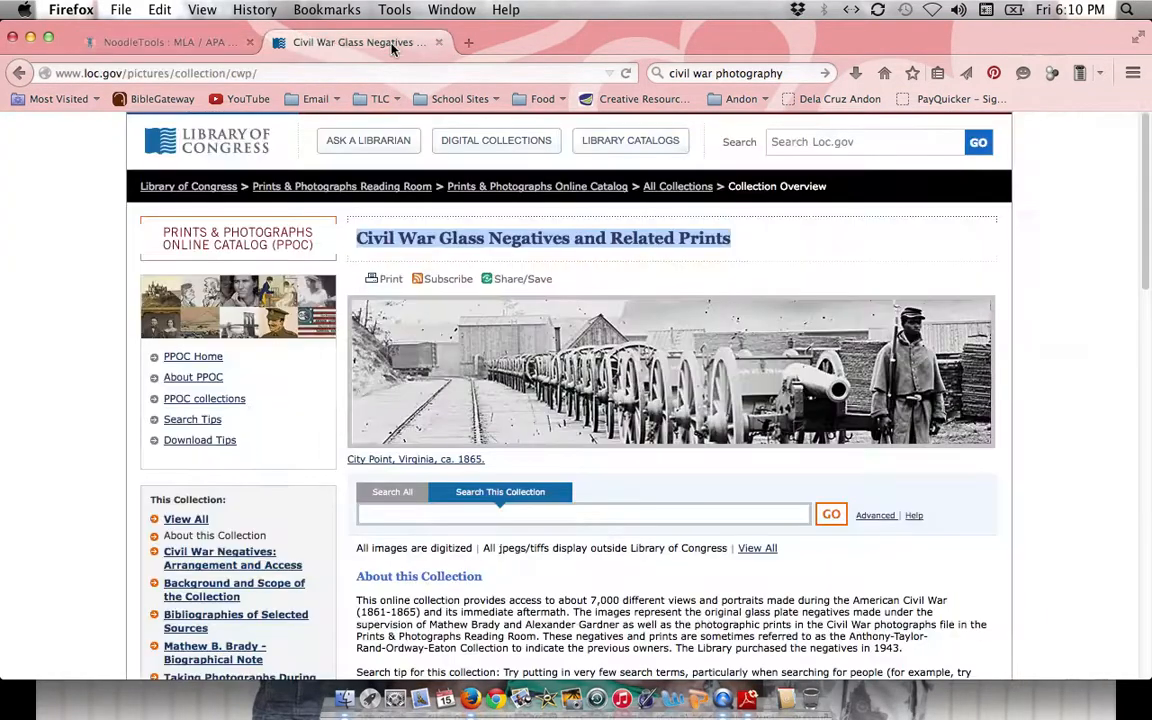
click(185, 44)
click(350, 486)
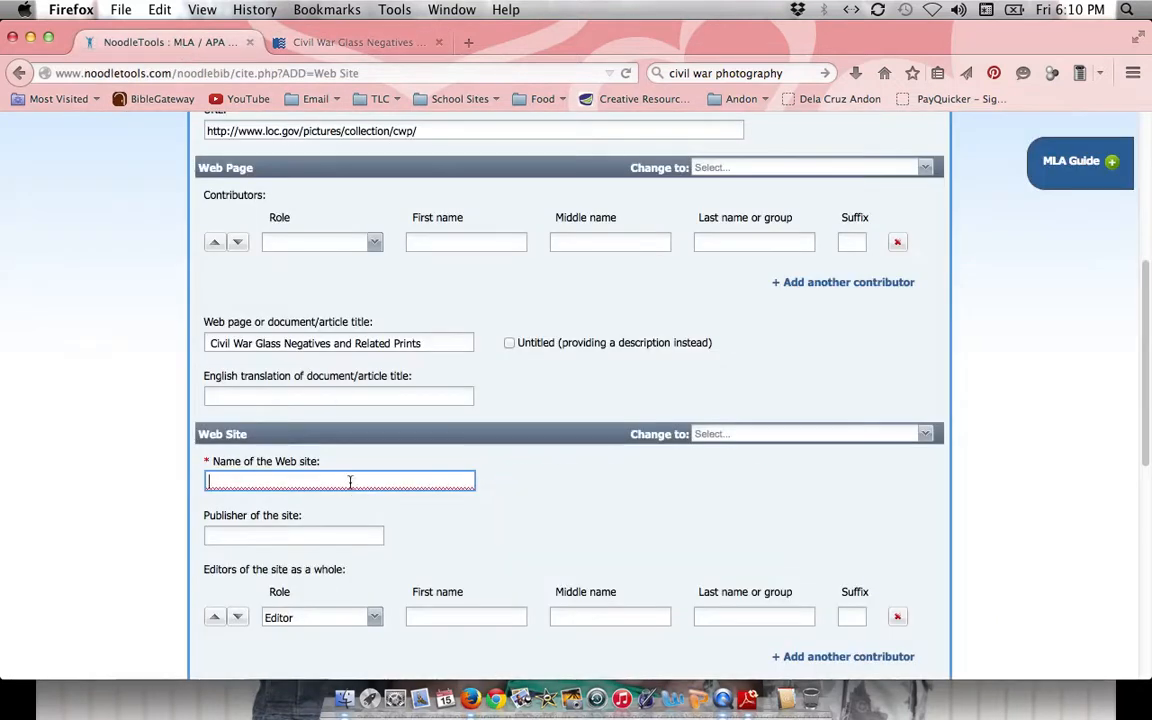
text(Library o)
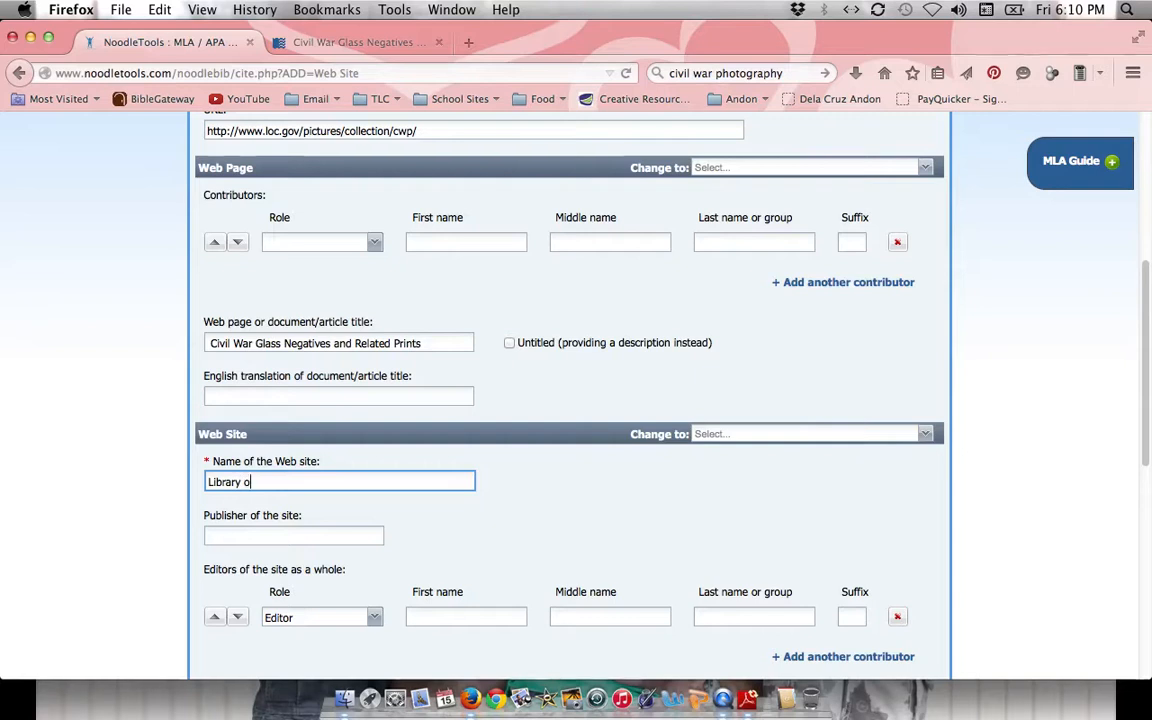
text(f Congress7)
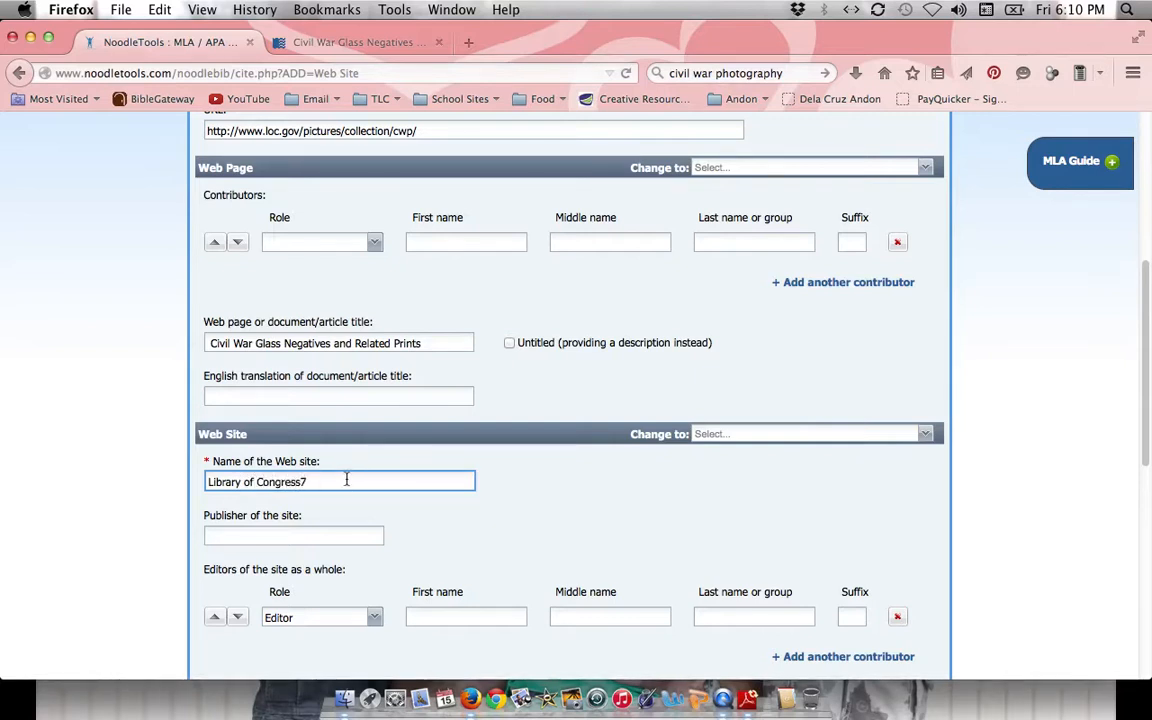
key(BackSpace)
scroll(505, 344, down, 1)
scroll(495, 335, down, 10)
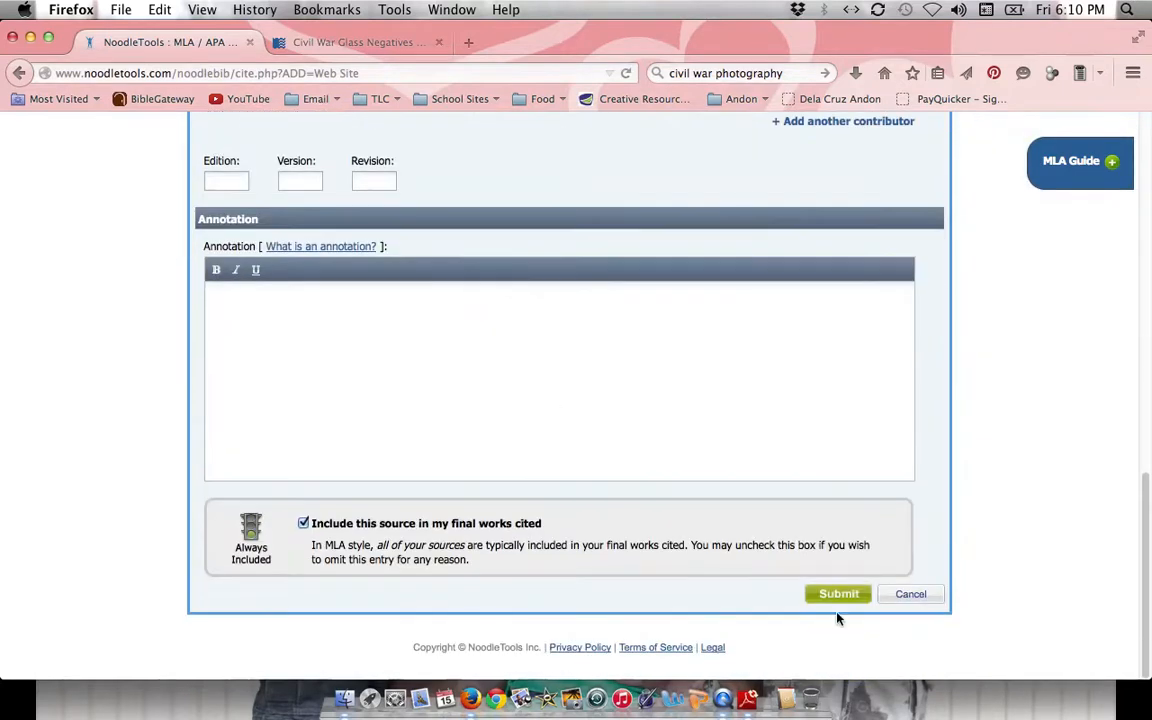
click(838, 600)
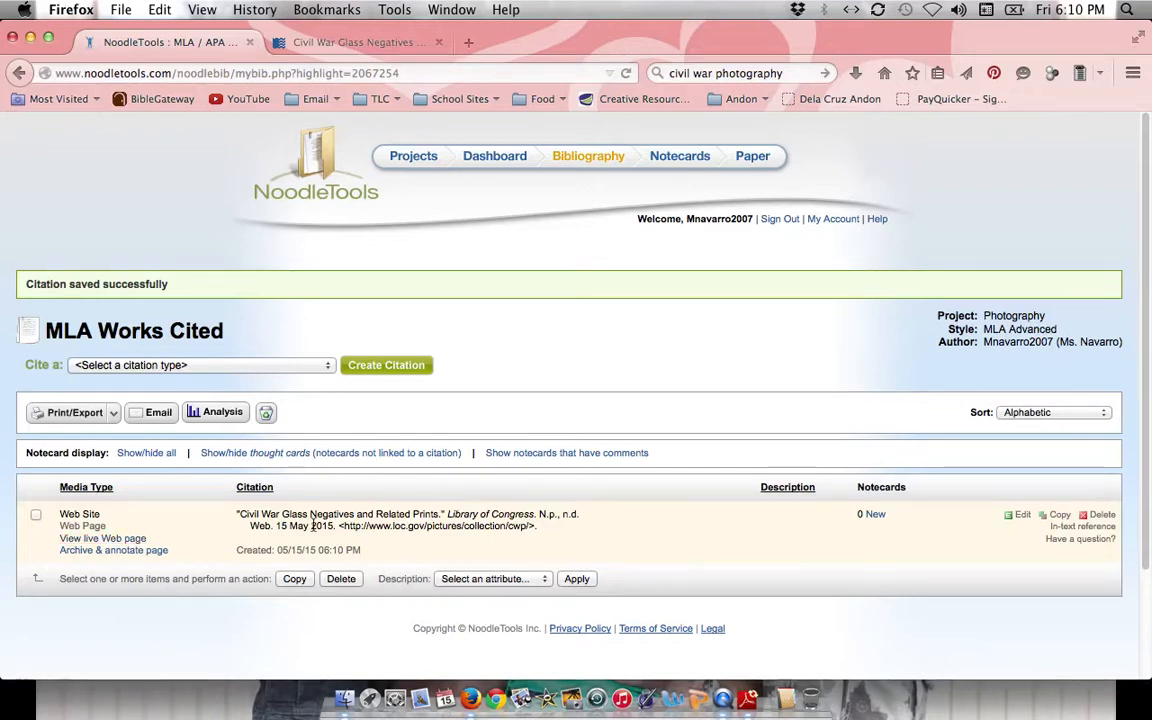
Create a new notecard for the Civil War Glass Negatives citation and start a numbered list in its Paraphrase or Summary section.
click(876, 518)
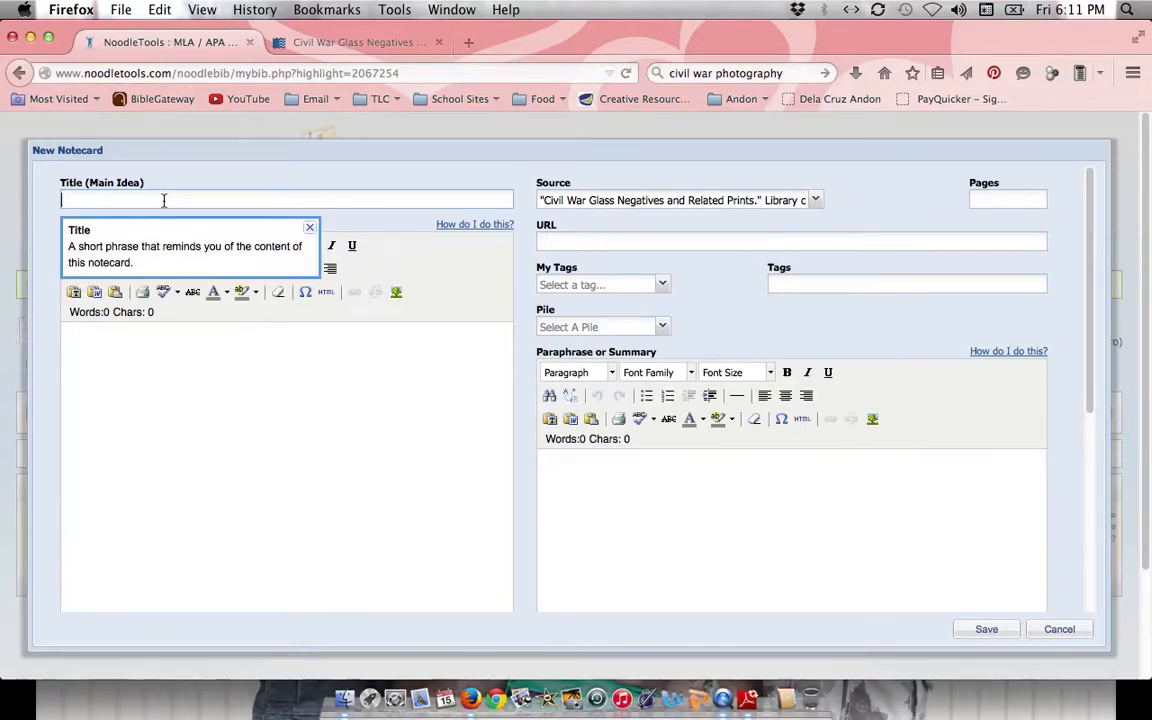
click(308, 399)
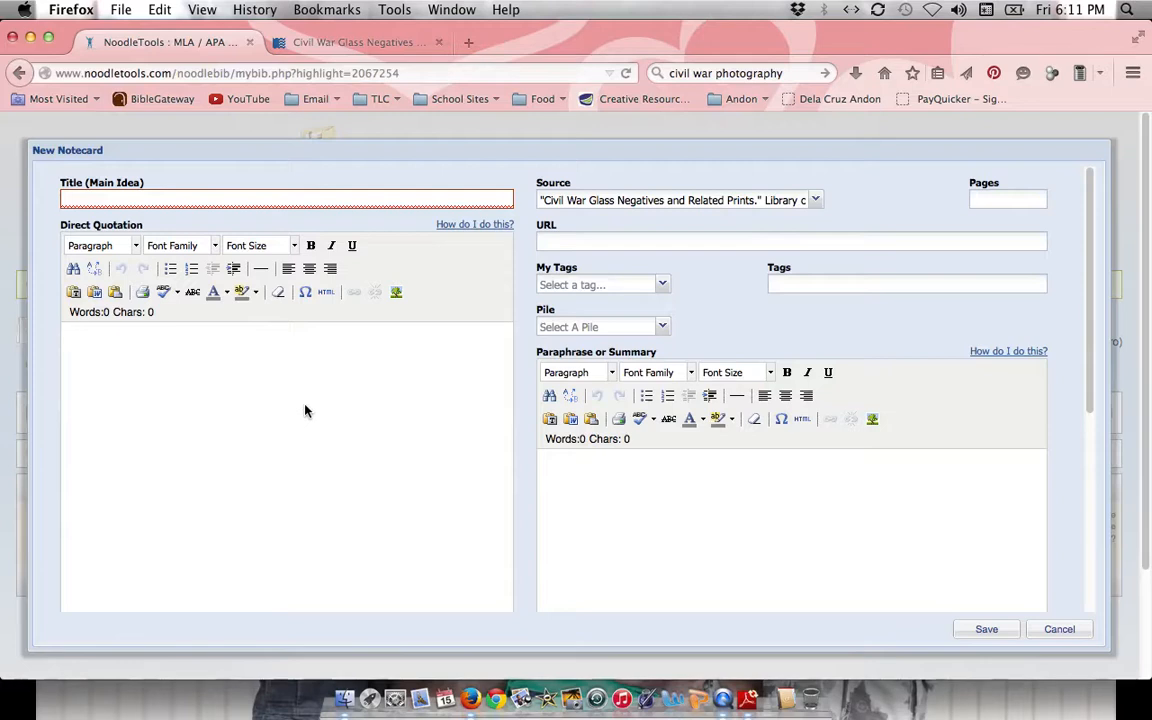
click(760, 519)
click(668, 396)
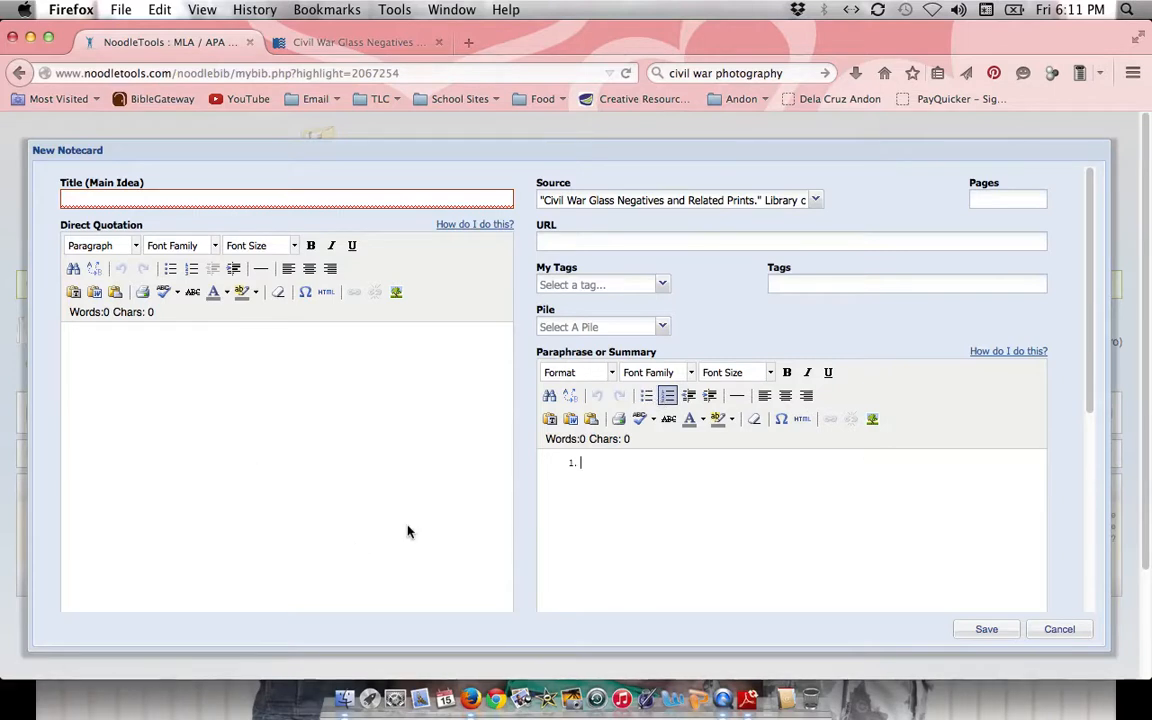
Write "how do you plan on presenting this information" in the notecard's My Ideas section.
scroll(406, 532, down, 2)
scroll(655, 533, down, 5)
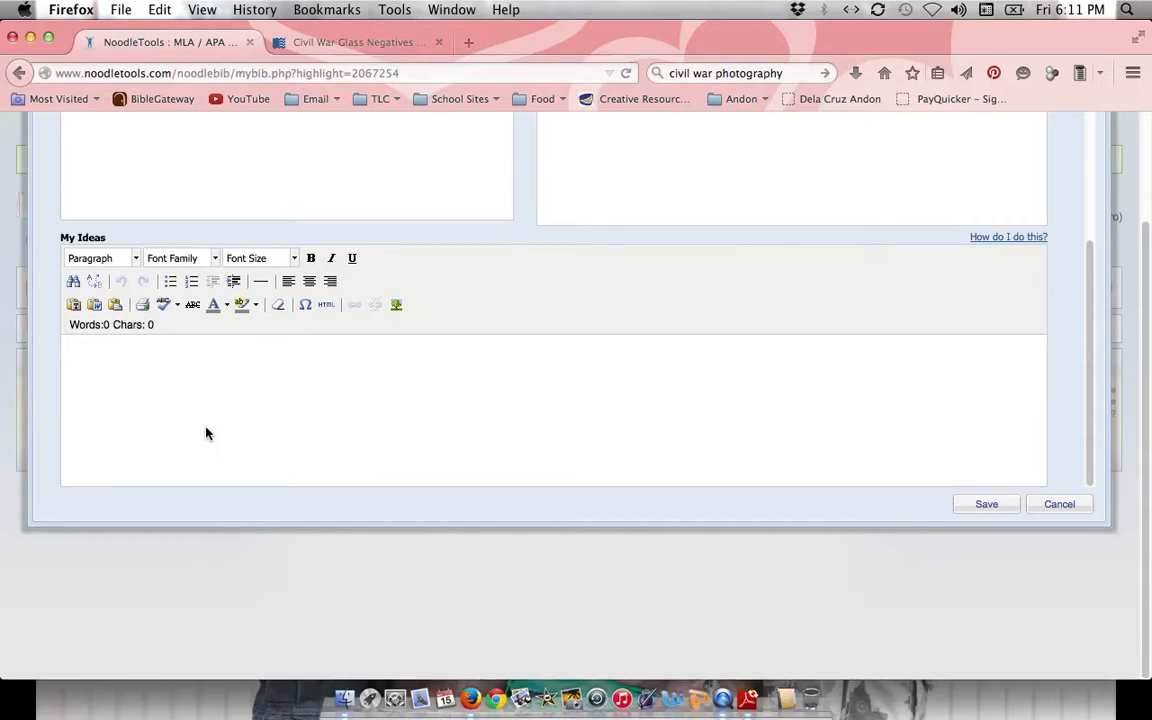
click(206, 433)
text(how do you plan on p)
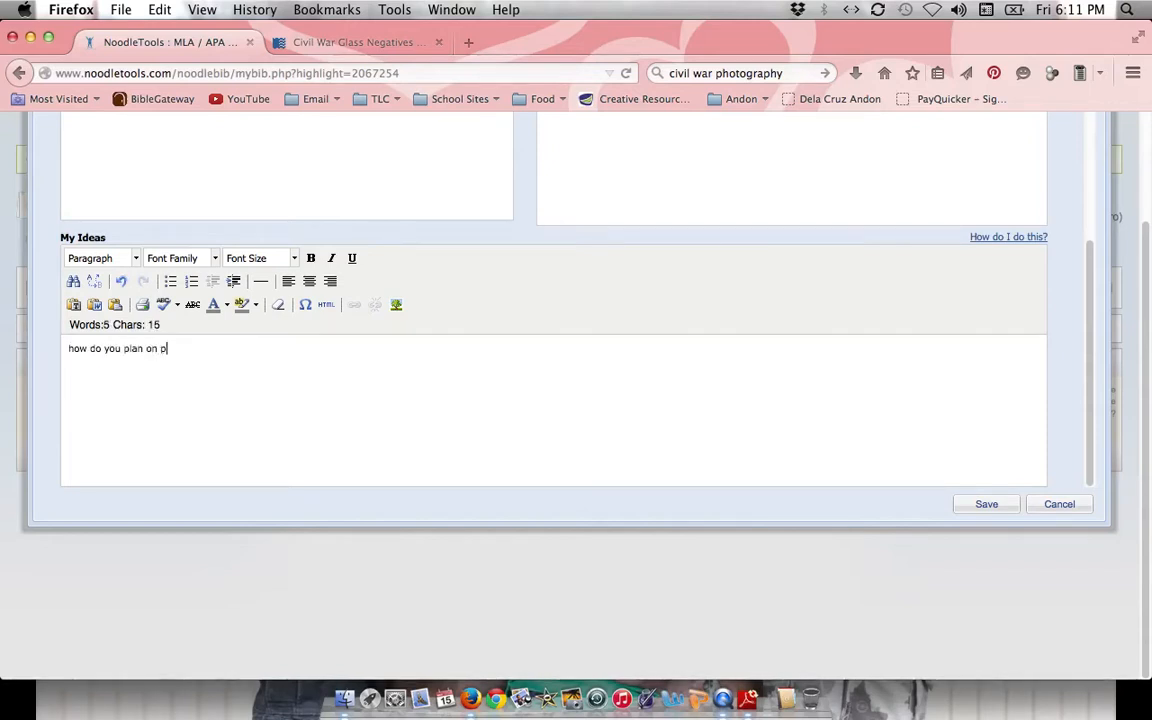
text(resenting this information)
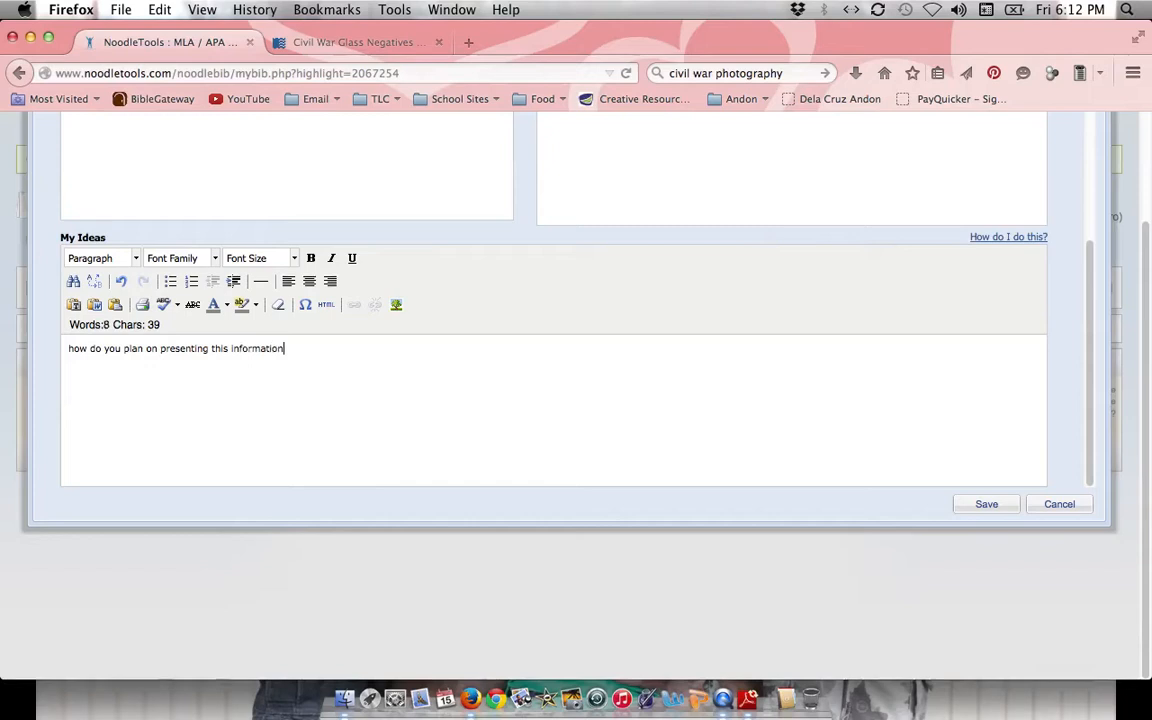
Copy the "About this Collection" heading and paragraphs from the Library of Congress page into the notecard's Direct Quotation section.
scroll(342, 540, up, 3)
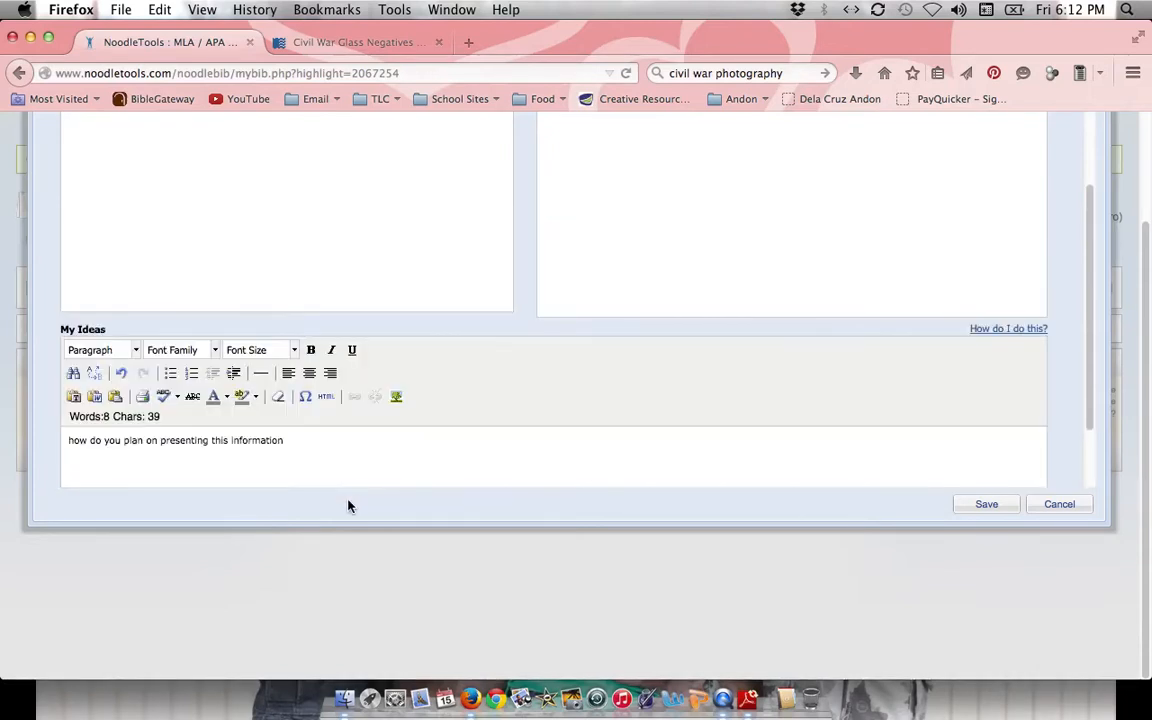
scroll(348, 506, up, 5)
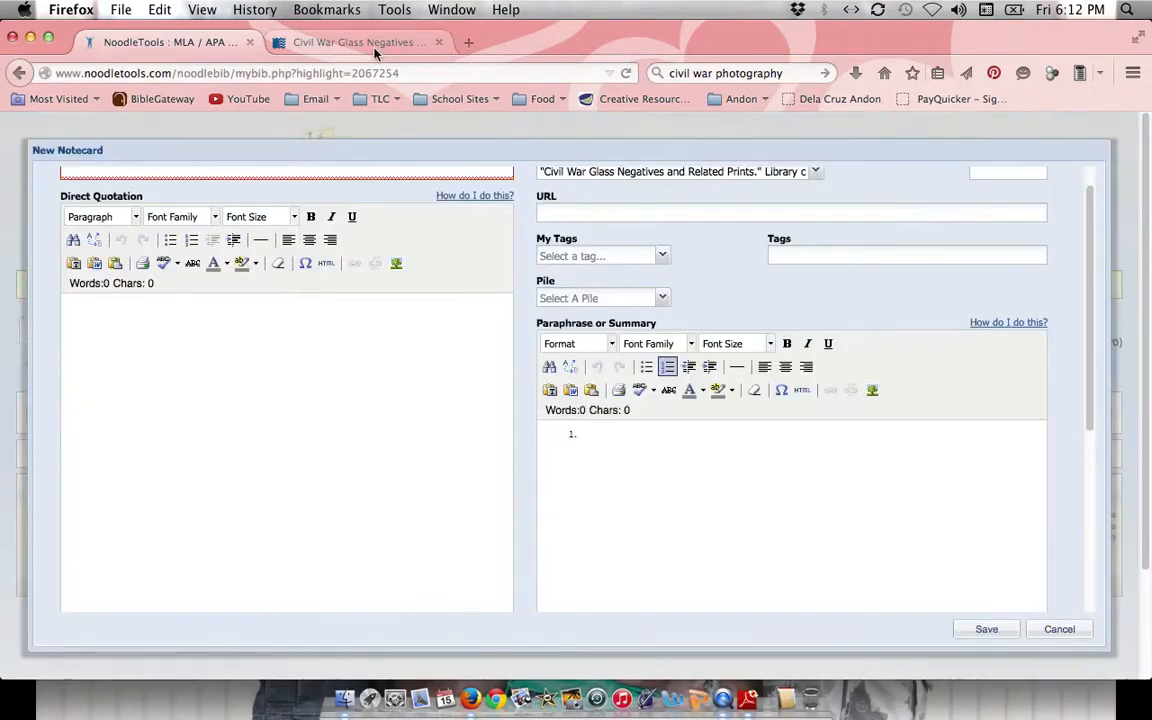
click(374, 50)
scroll(396, 572, down, 5)
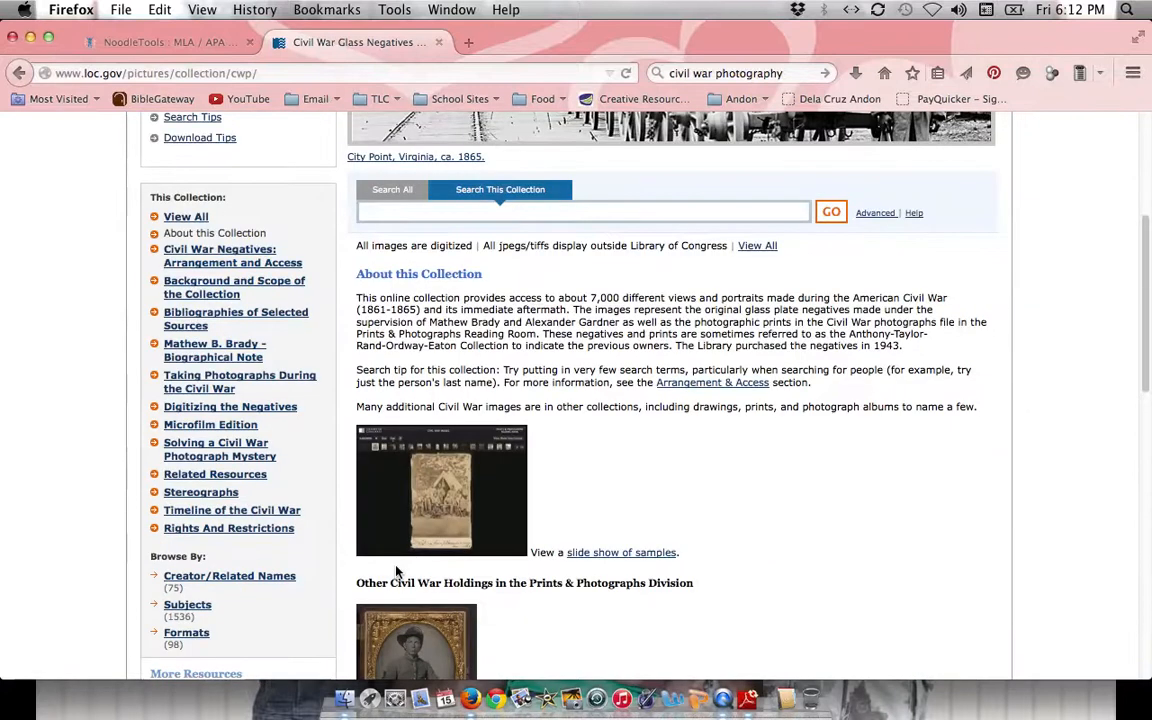
drag(357, 273, 985, 421)
key(super+c)
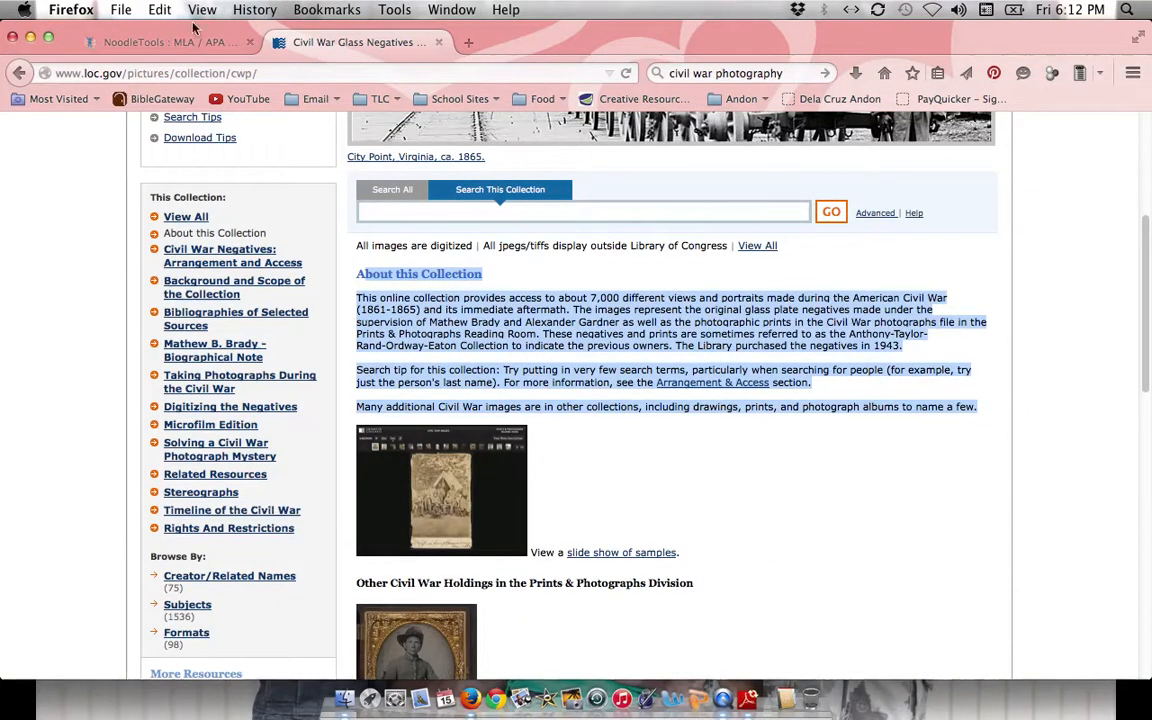
key(ctrl+shift+Tab)
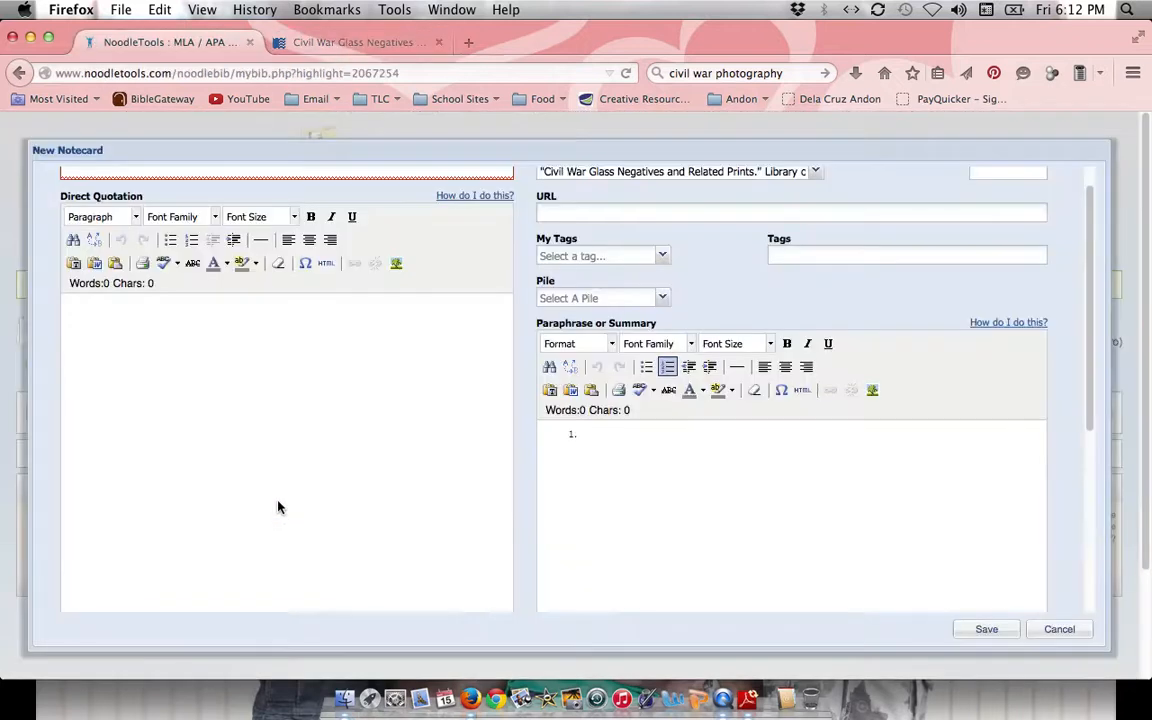
click(258, 445)
key(super+v)
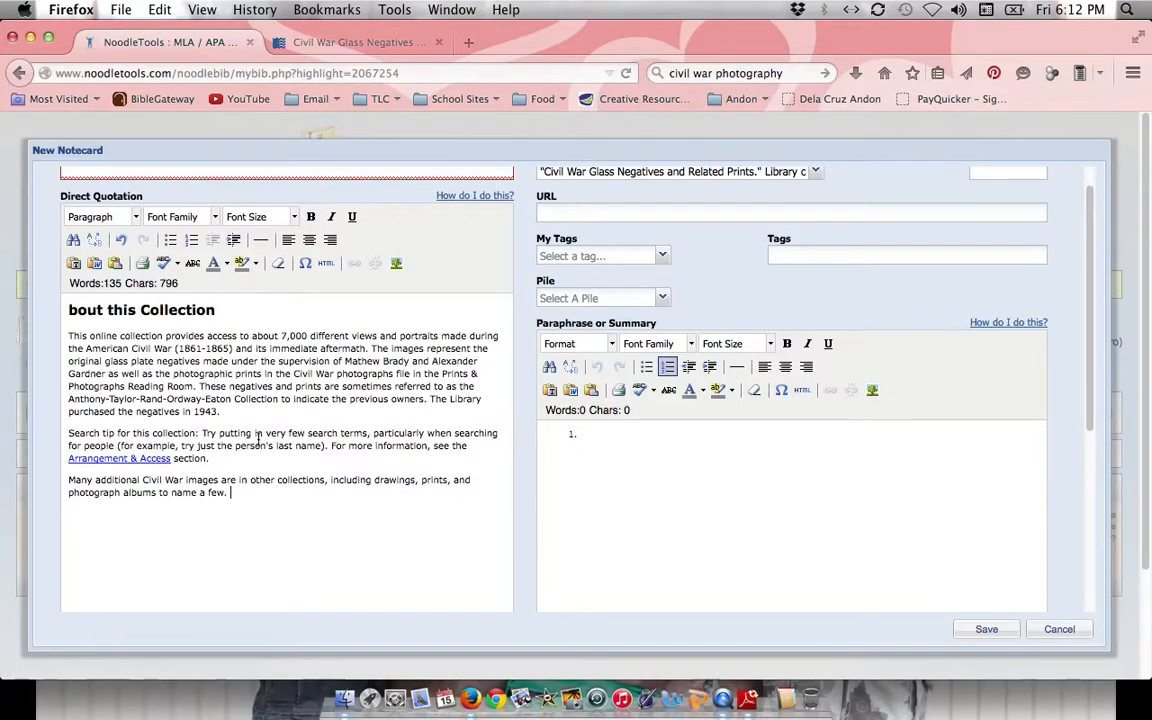
Title the notecard "Glass Negatives" and save it.
click(812, 527)
click(990, 629)
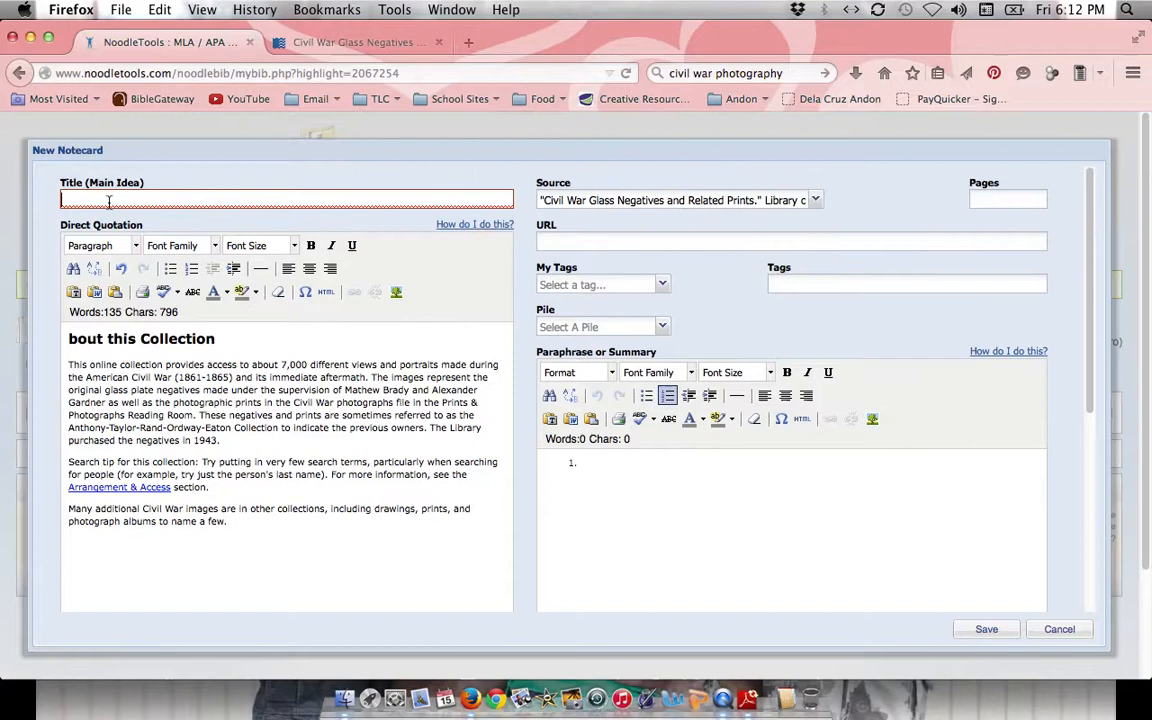
click(109, 201)
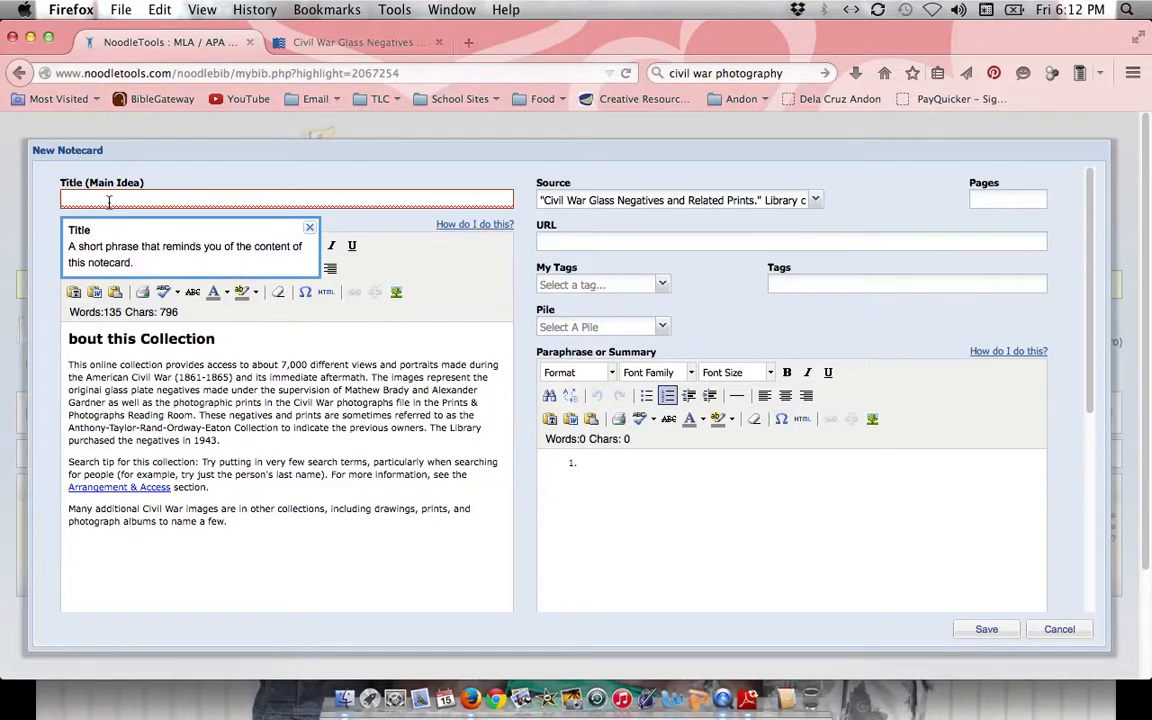
text(Class NEgativ)
text(es)
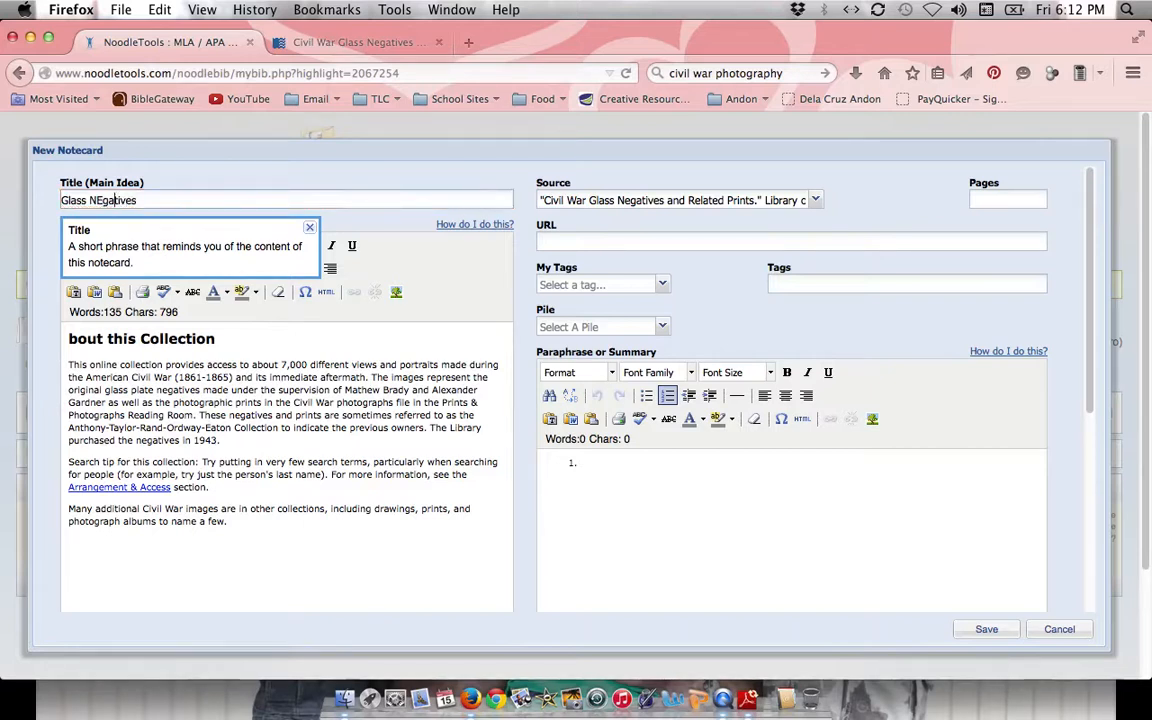
key(Left)
key(Left)
text(\)
key(BackSpace)
key(BackSpace)
text(e)
scroll(945, 585, down, 1)
scroll(993, 630, down, 5)
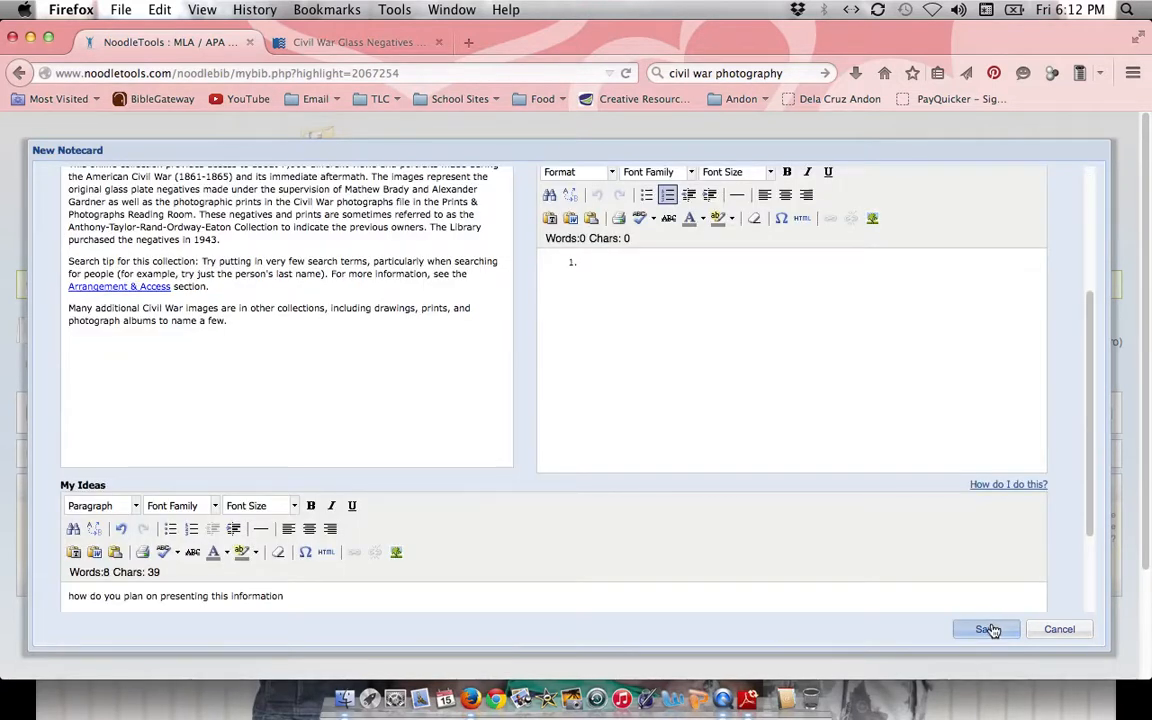
click(940, 632)
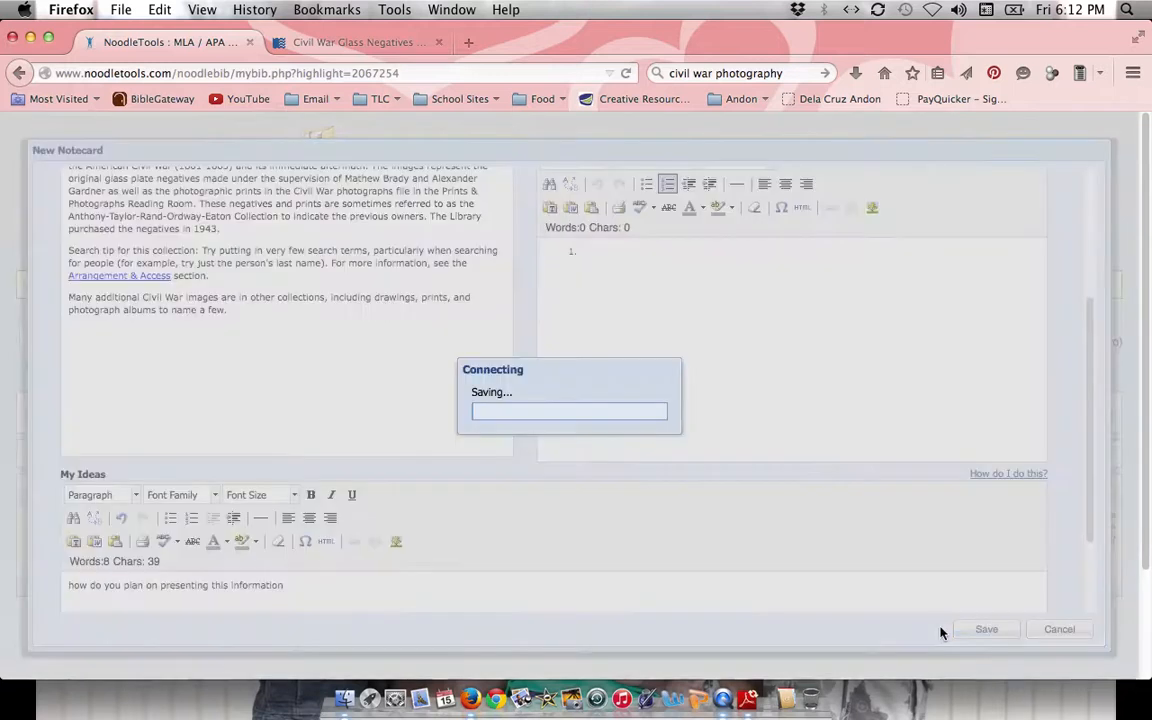